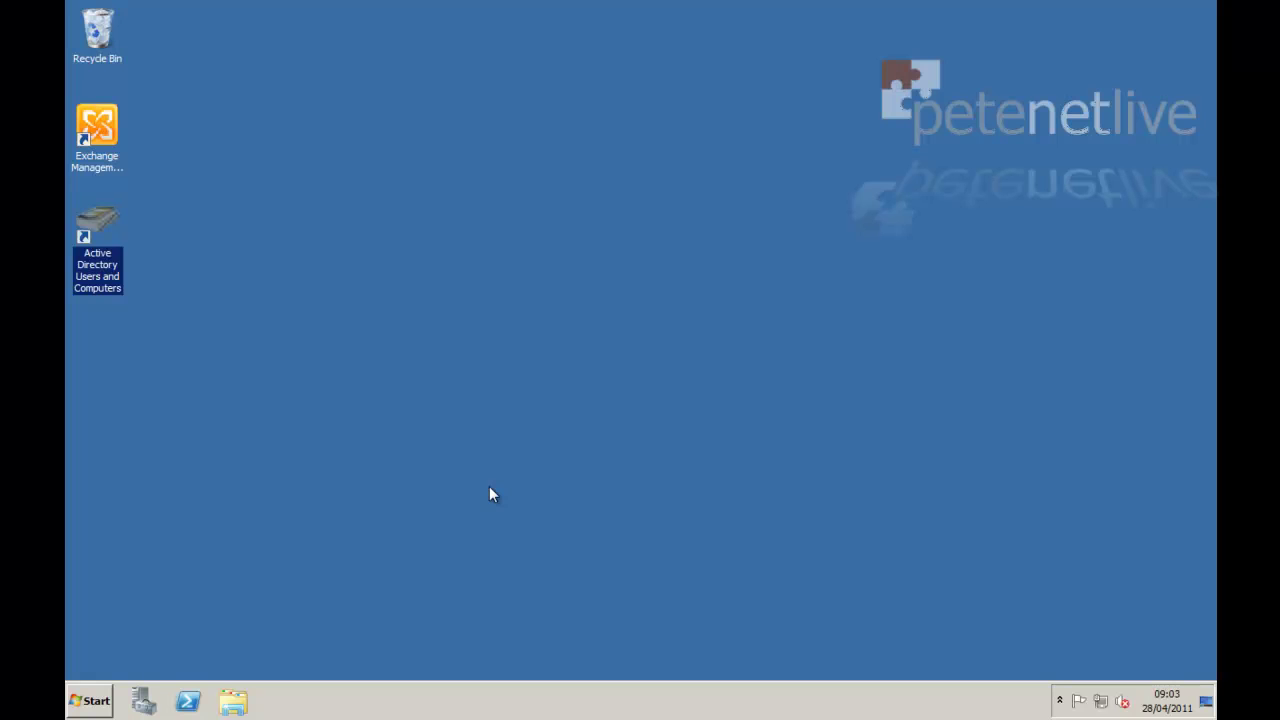
In ADUC, tick 'User must change password at next logon' on the user's Account tab, apply, and close the console.
{"action": "right_click", "coordinate": [110, 234]}
{"action": "left_click", "coordinate": [124, 238]}
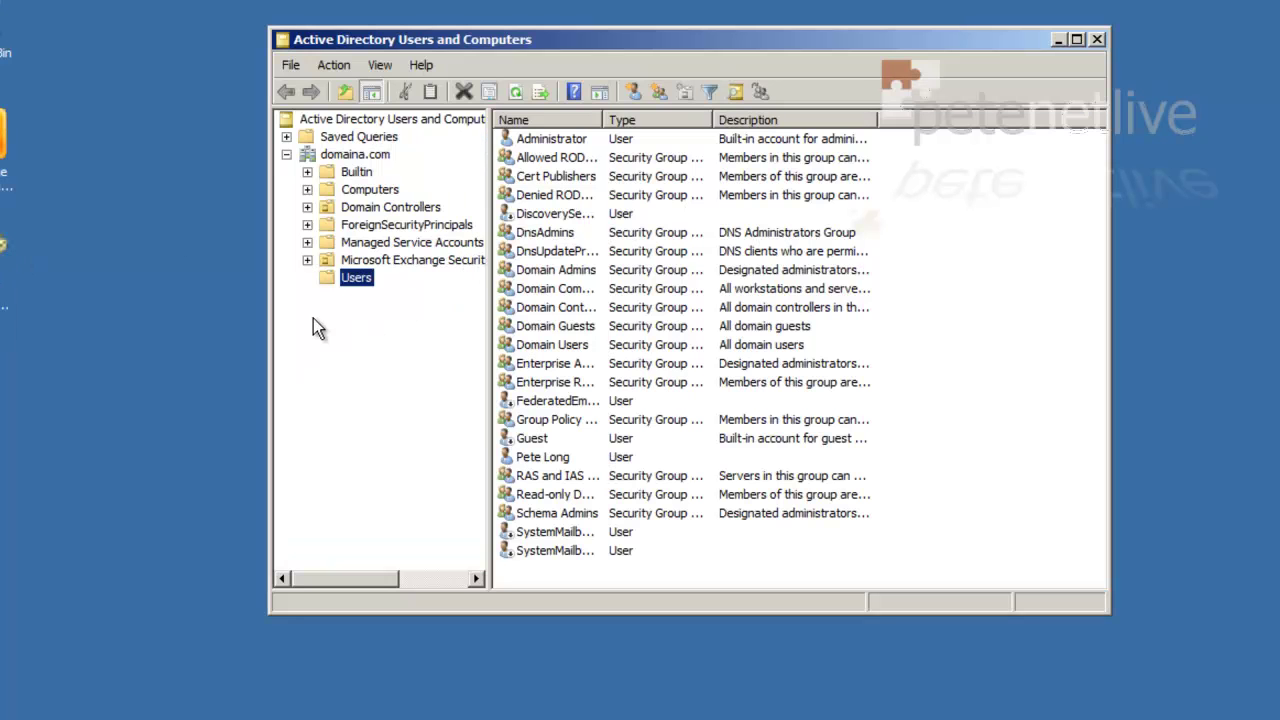
{"action": "right_click", "coordinate": [533, 457]}
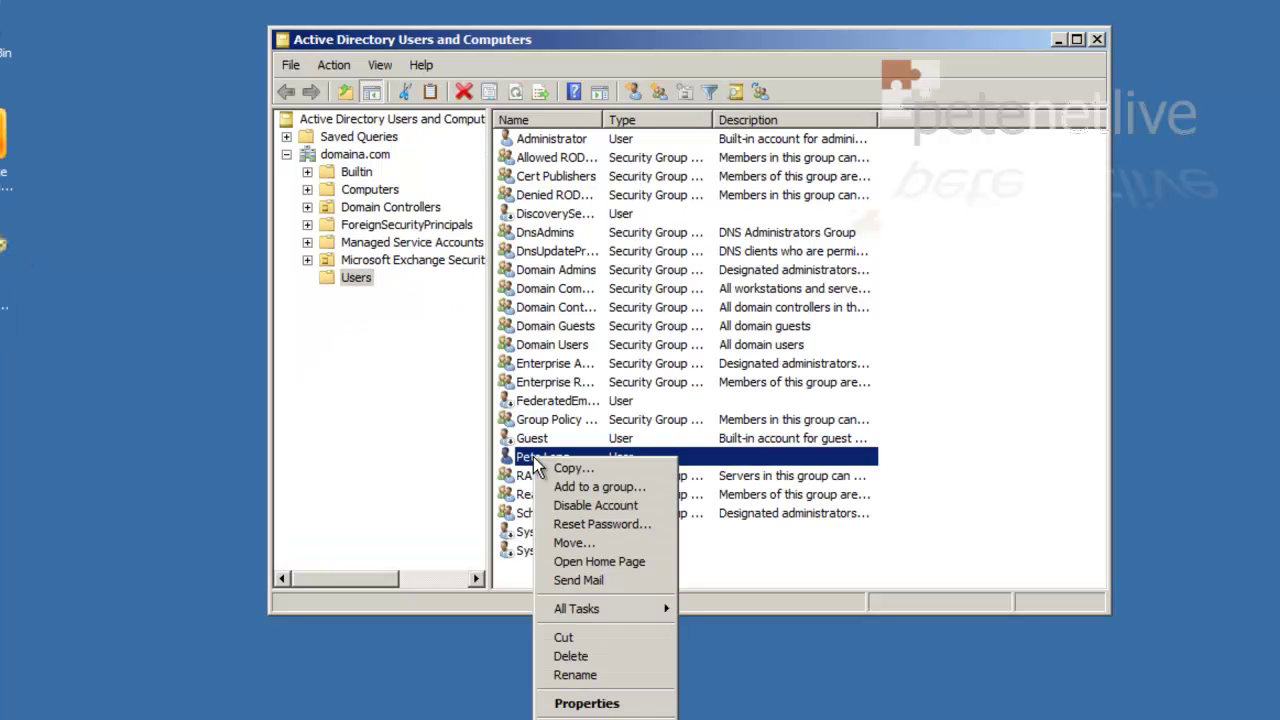
{"action": "left_click", "coordinate": [587, 703]}
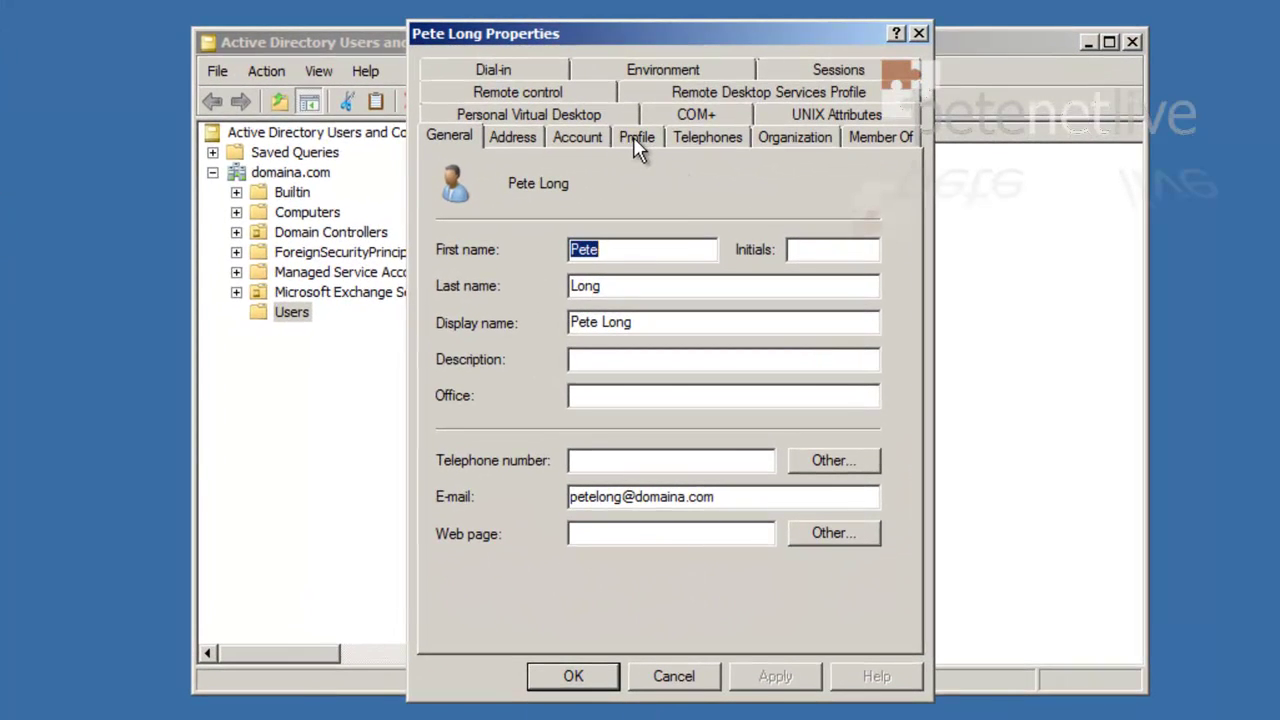
{"action": "left_click", "coordinate": [577, 137]}
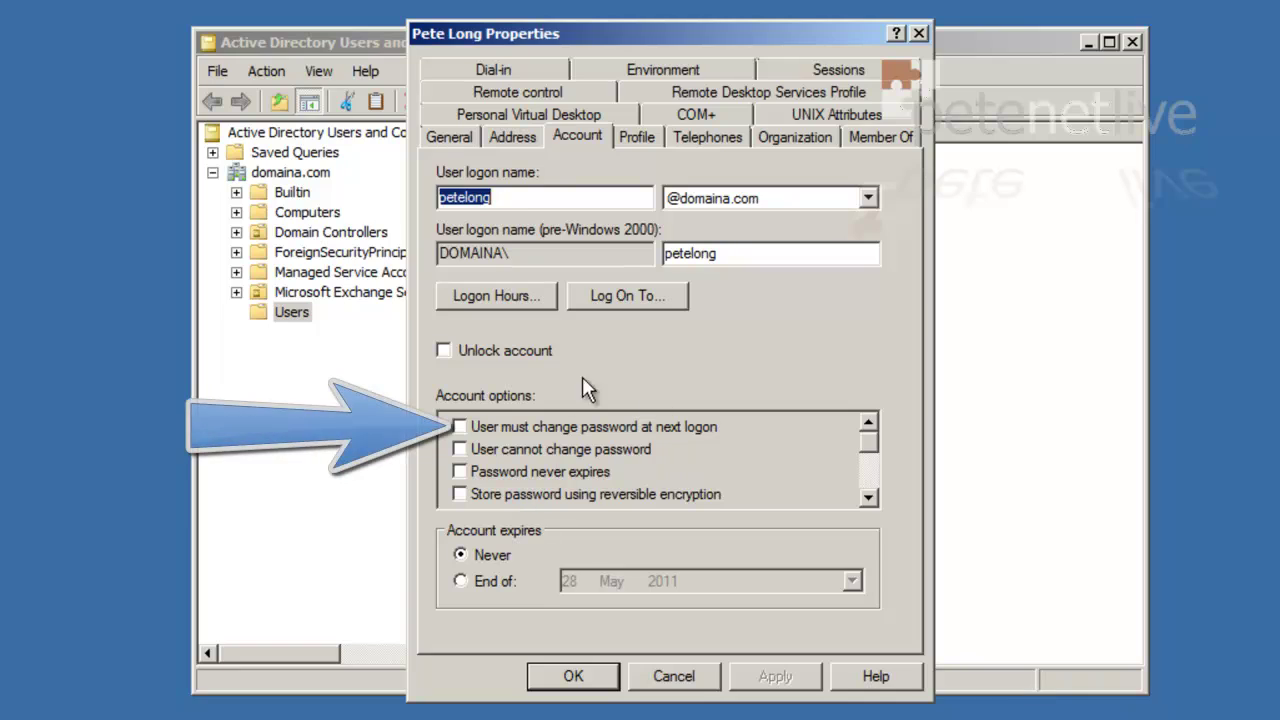
{"action": "left_click", "coordinate": [458, 427]}
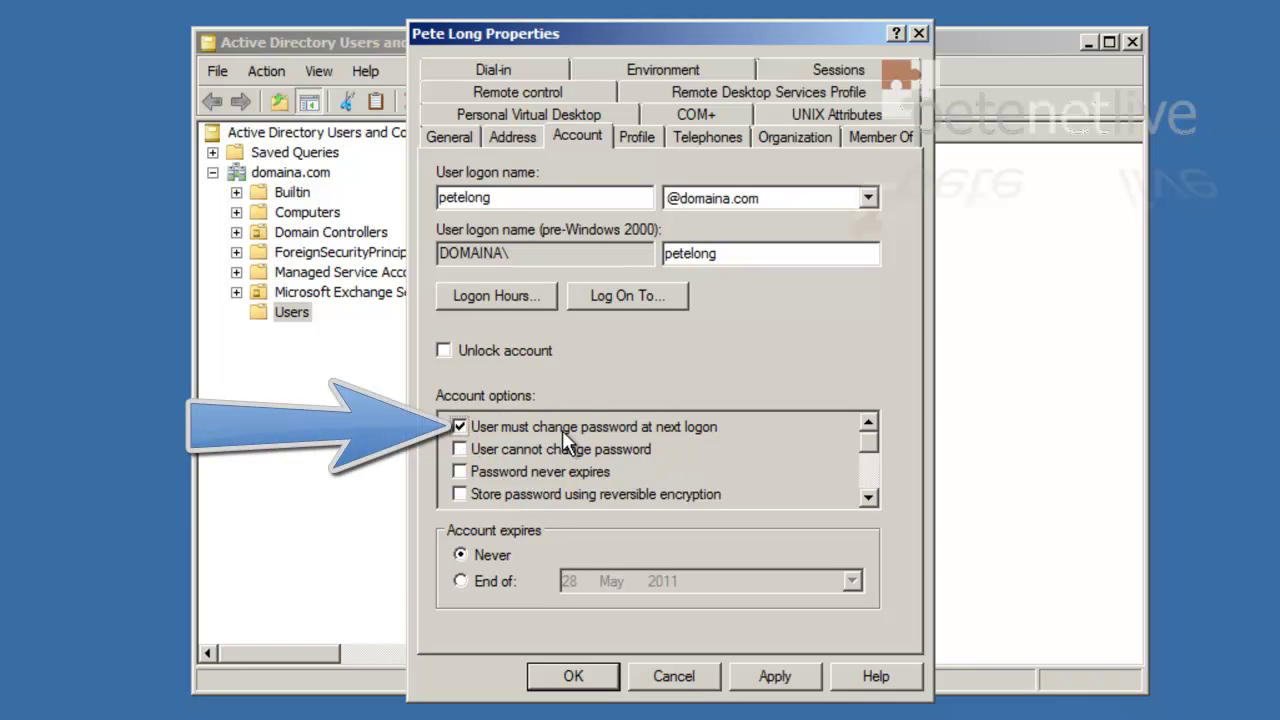
{"action": "left_click", "coordinate": [774, 677]}
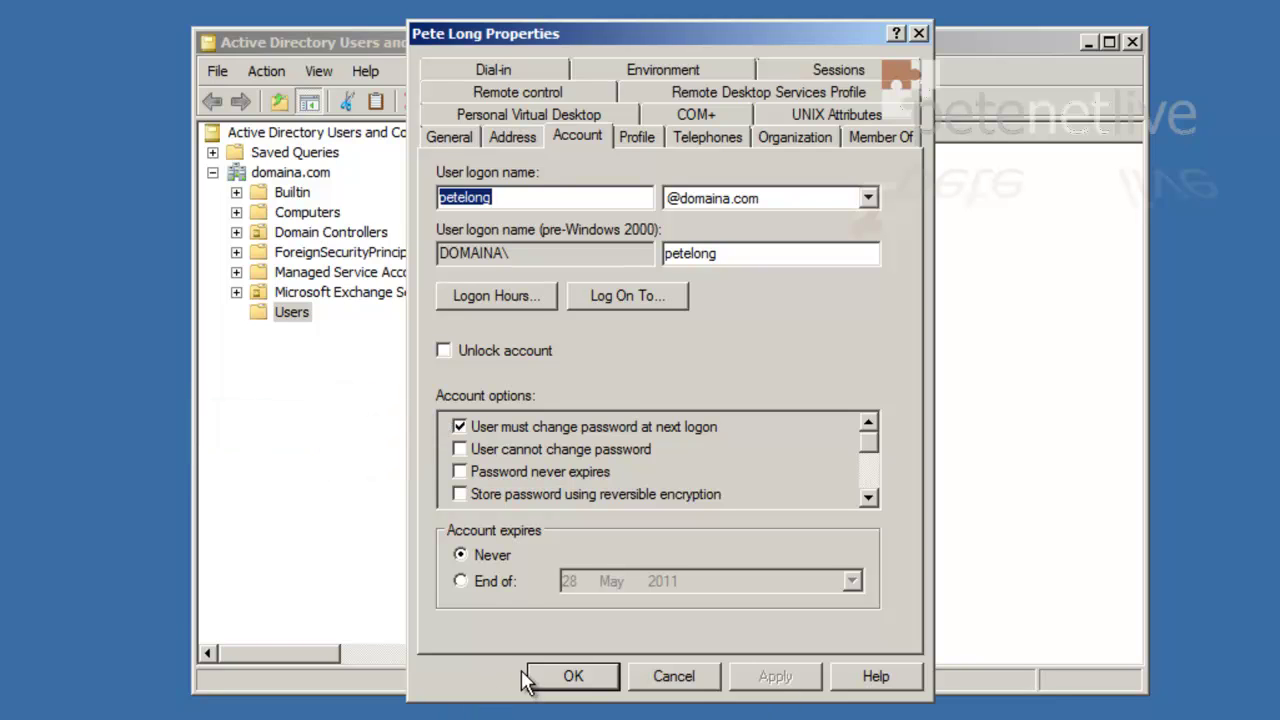
{"action": "left_click", "coordinate": [572, 677]}
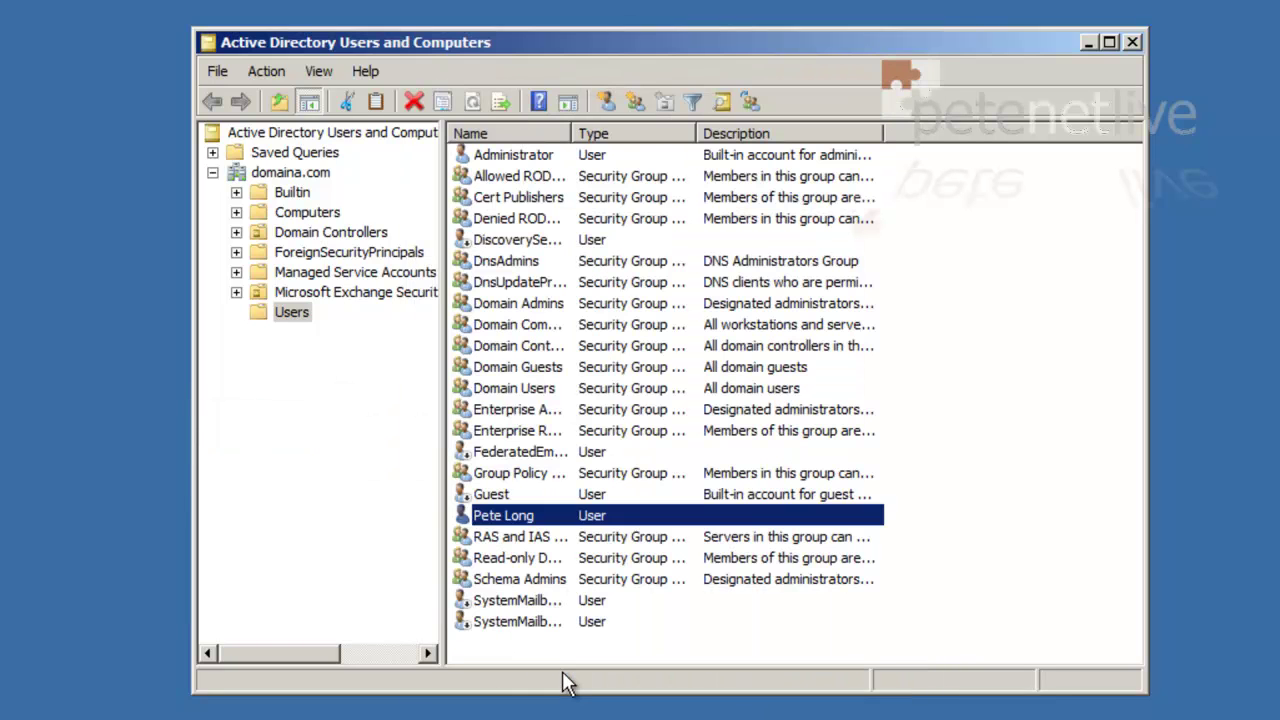
{"action": "left_click", "coordinate": [1131, 41]}
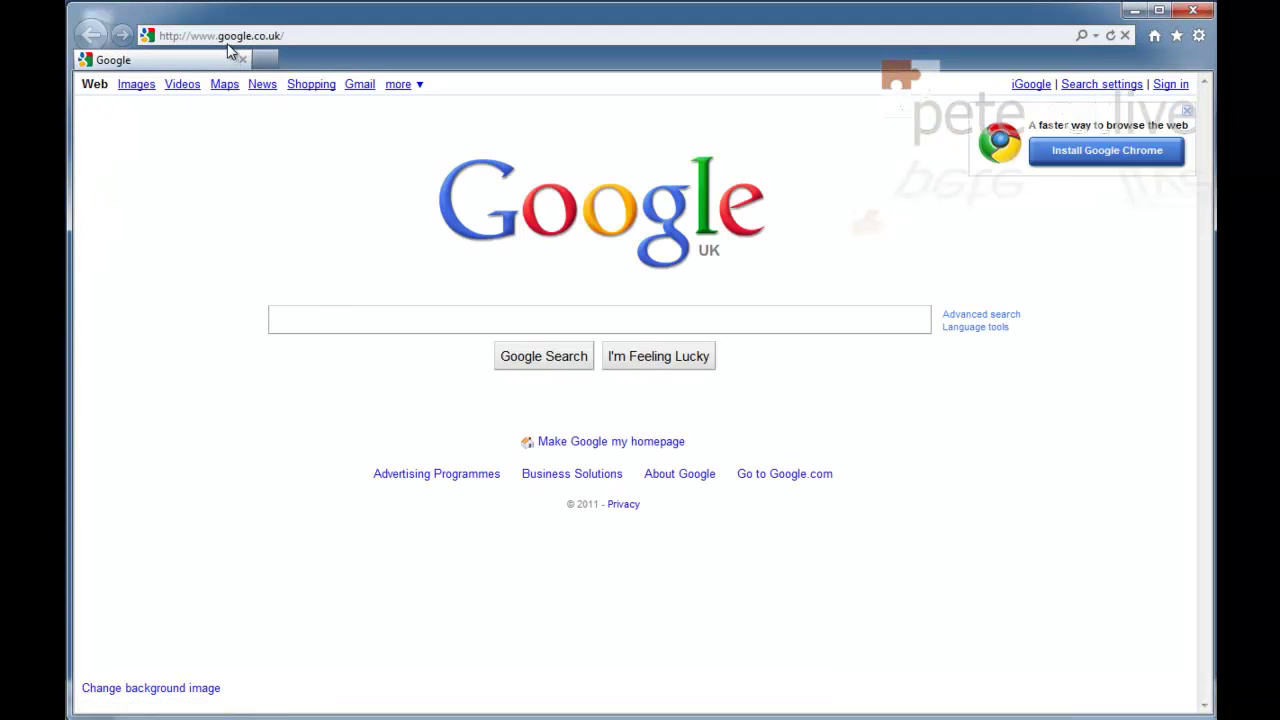
{"action": "left_click", "coordinate": [228, 36]}
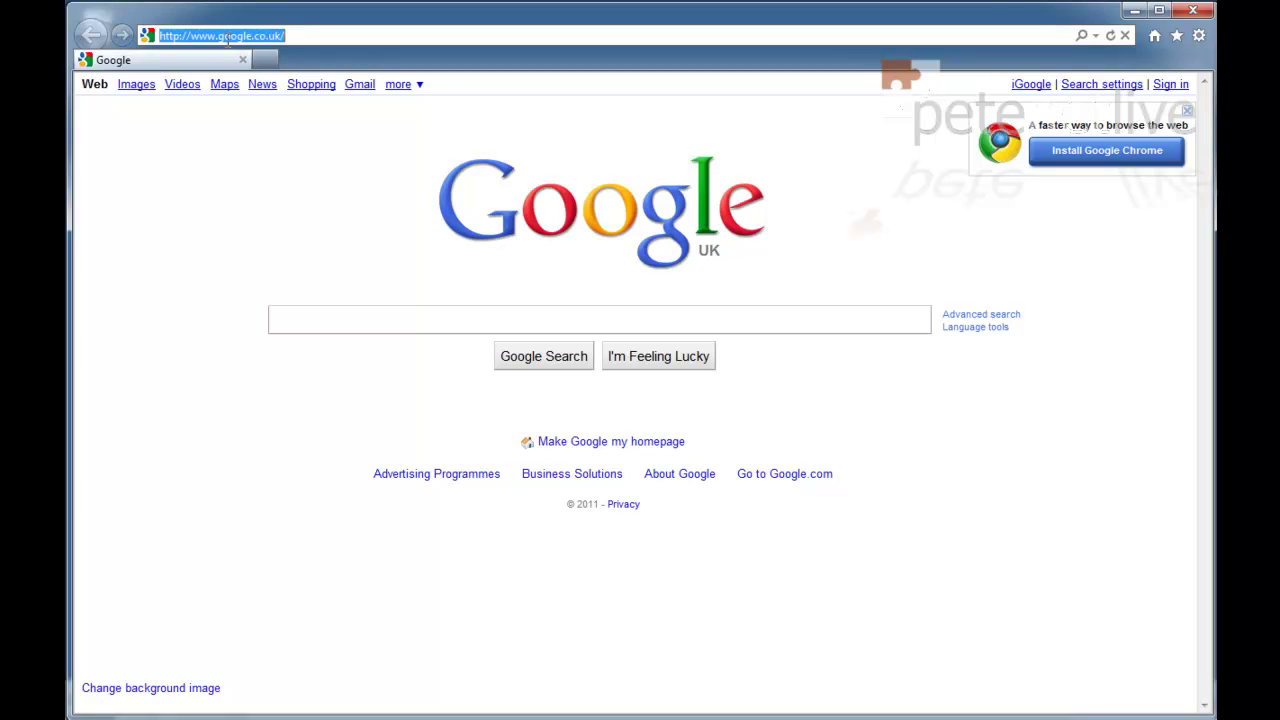
{"action": "type", "text": "https:/"}
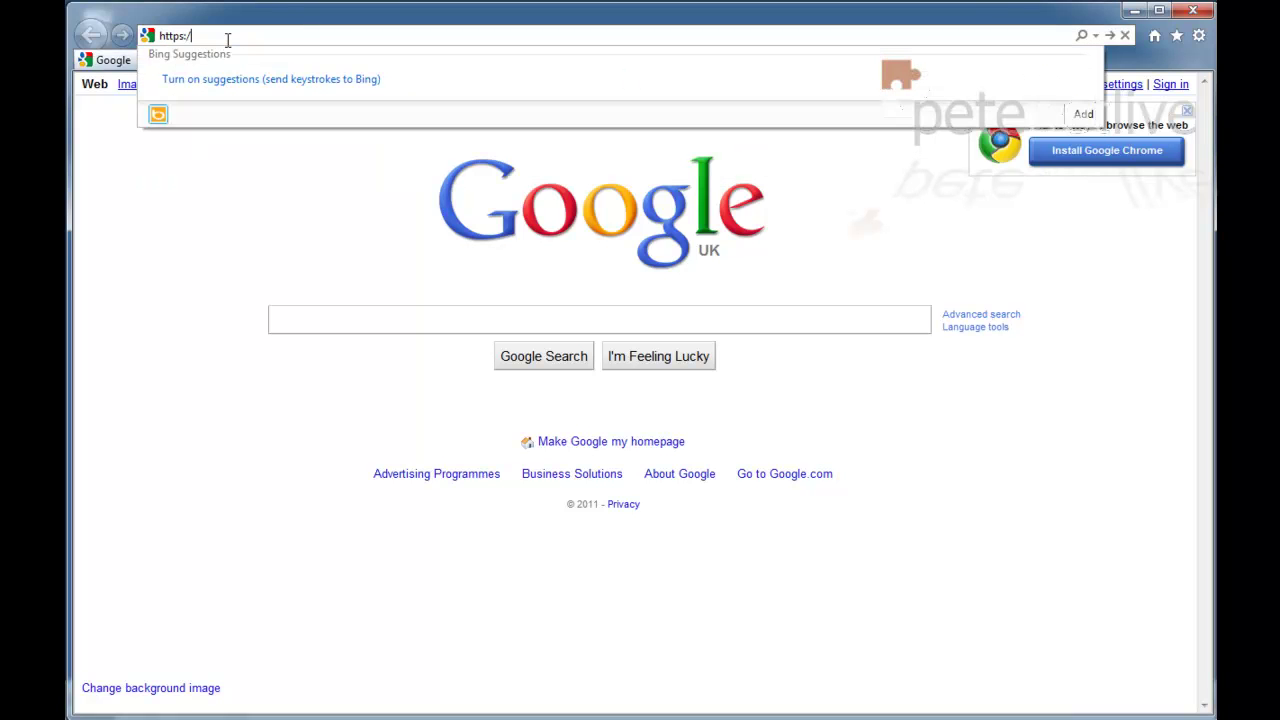
{"action": "type", "text": "/172.16.254.203/owa"}
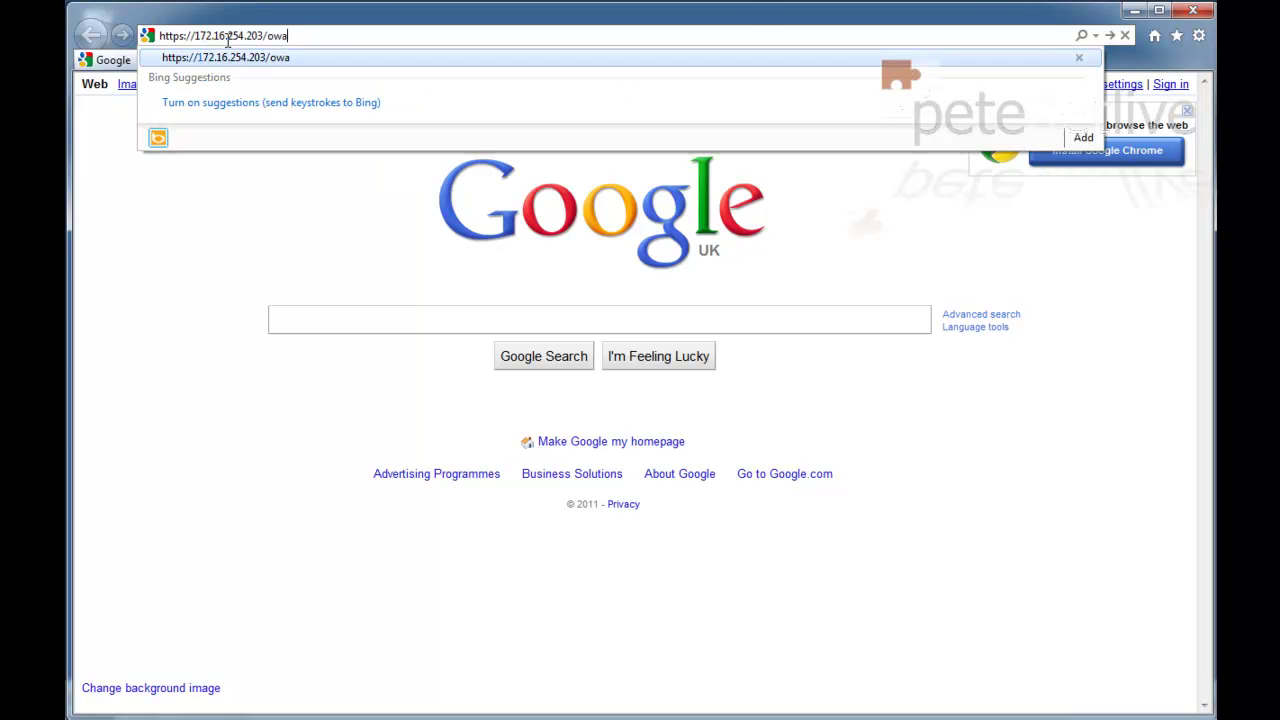
{"action": "key", "text": "Return"}
{"action": "left_click", "coordinate": [205, 318]}
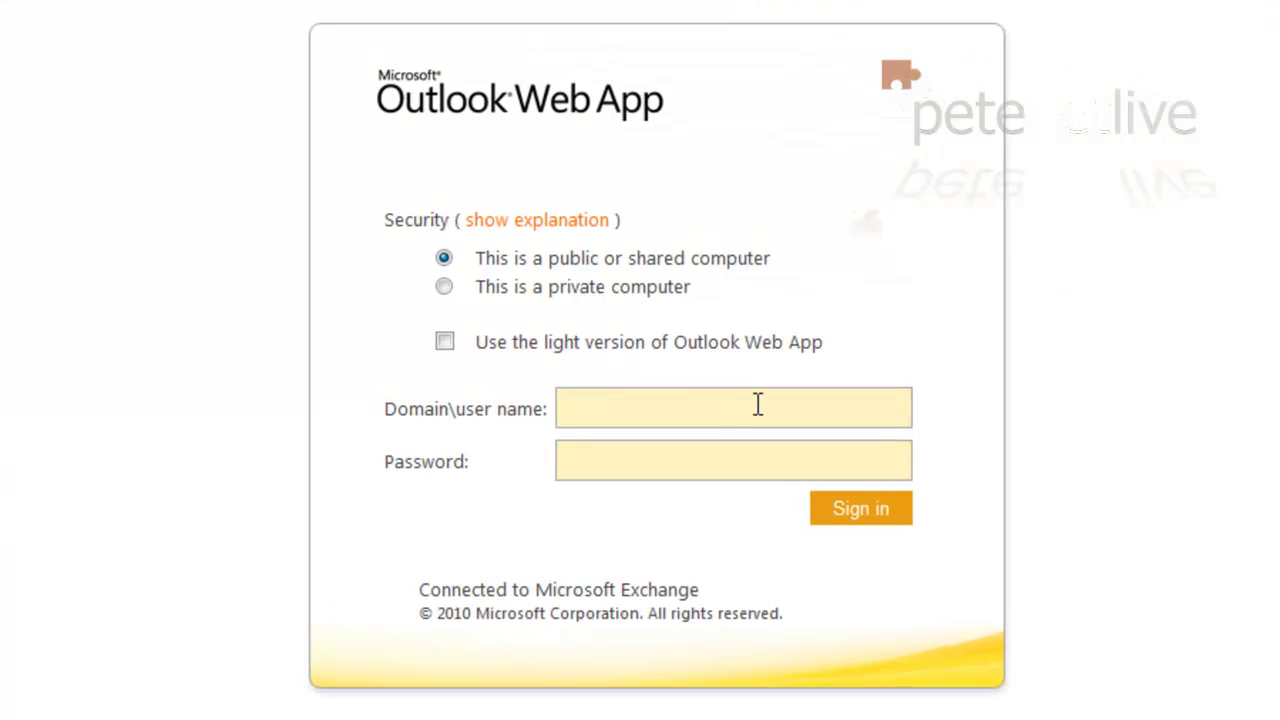
Sign in with the user's name and password, get the incorrect-credentials error, and close the browser.
{"action": "left_click", "coordinate": [716, 405]}
{"action": "type", "text": "petelong"}
{"action": "key", "text": "Tab"}
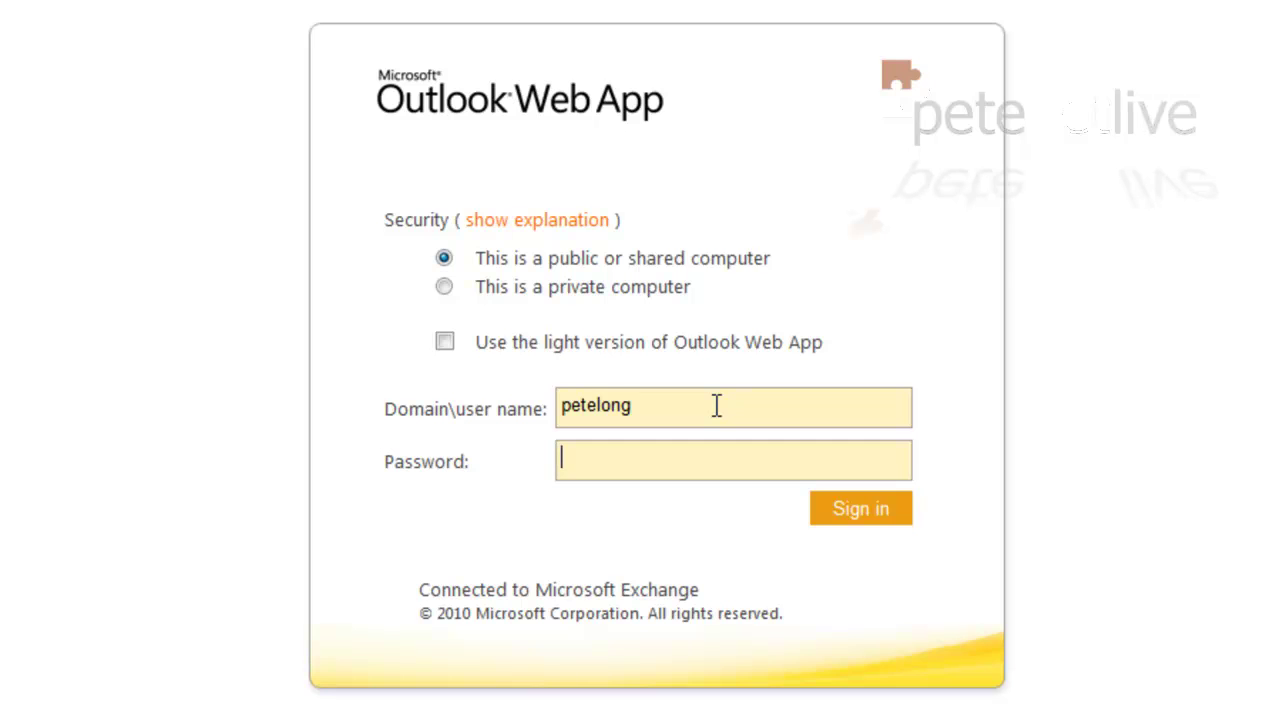
{"action": "type", "text": "••••••"}
{"action": "key", "text": "Return"}
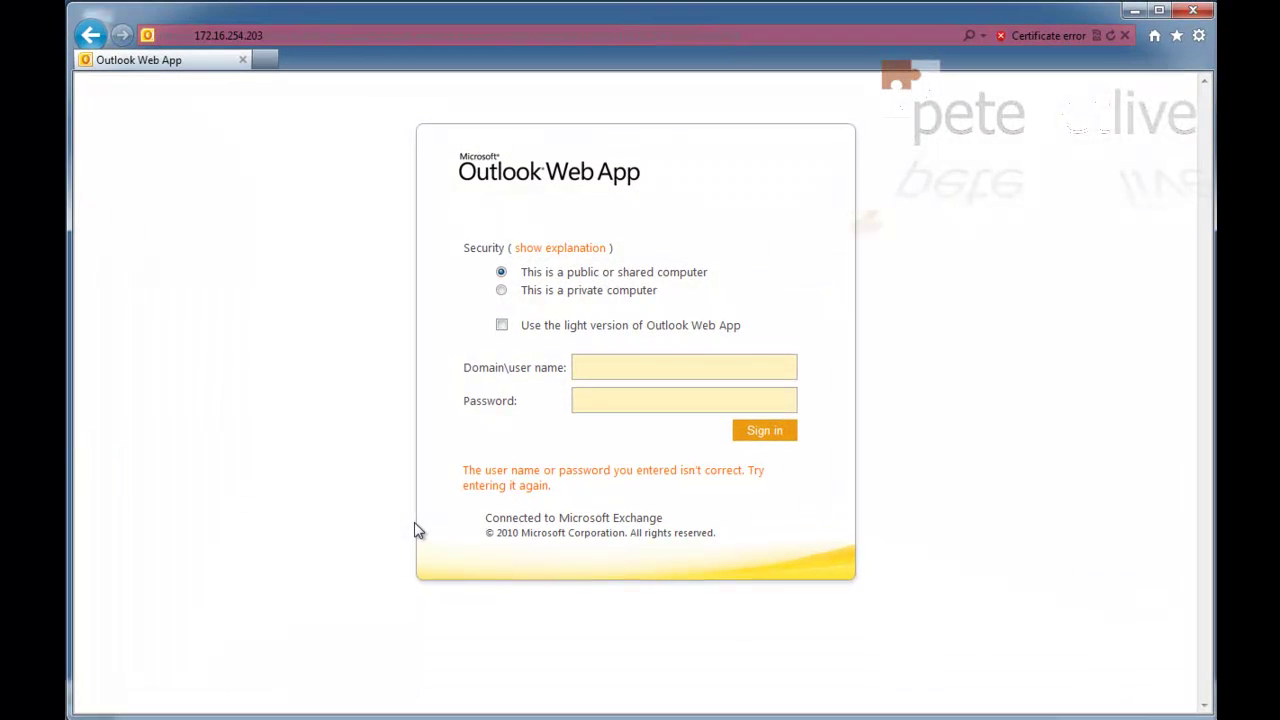
{"action": "left_click", "coordinate": [1195, 12]}
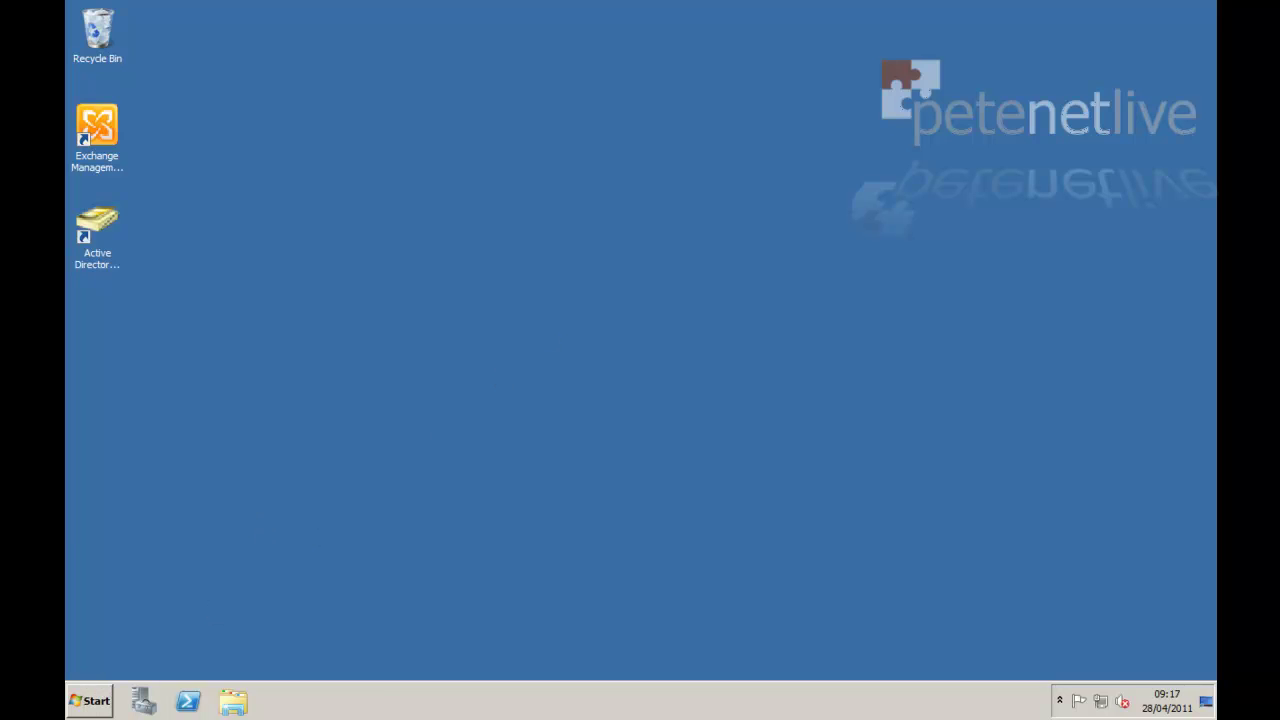
Search 'regedit' from the Start menu and launch Registry Editor.
{"action": "left_click", "coordinate": [88, 698]}
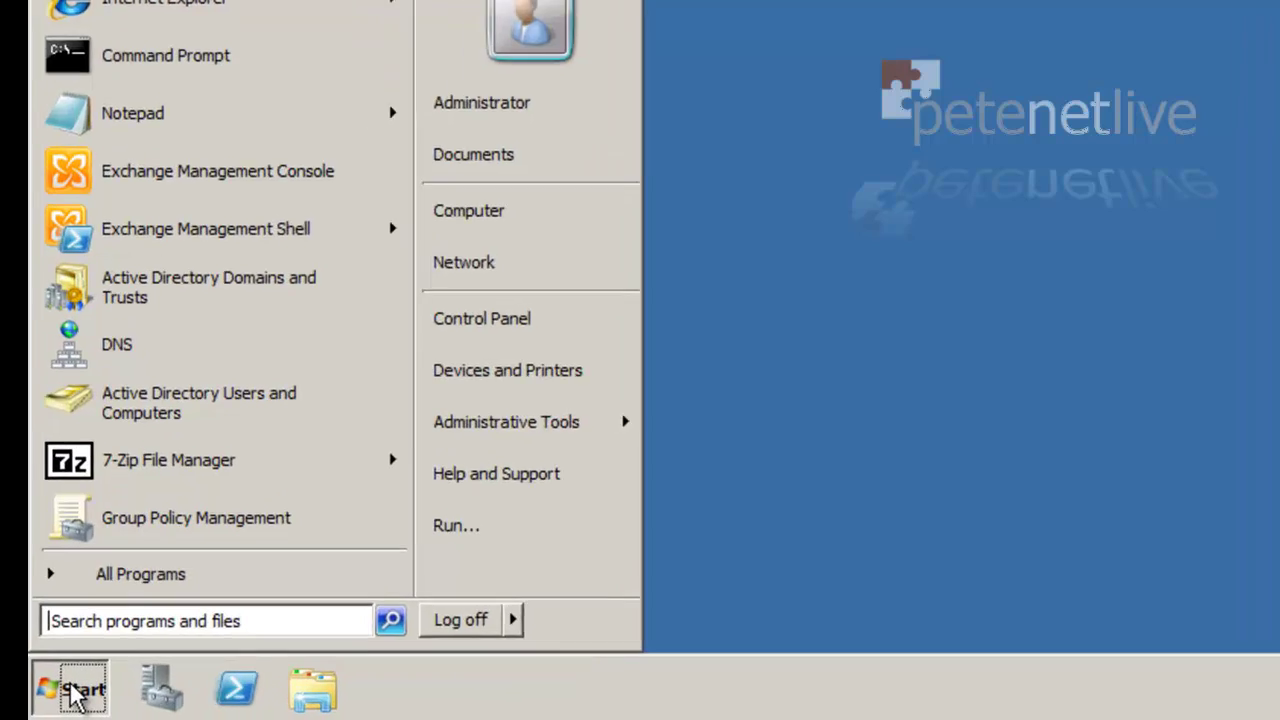
{"action": "left_click", "coordinate": [145, 591]}
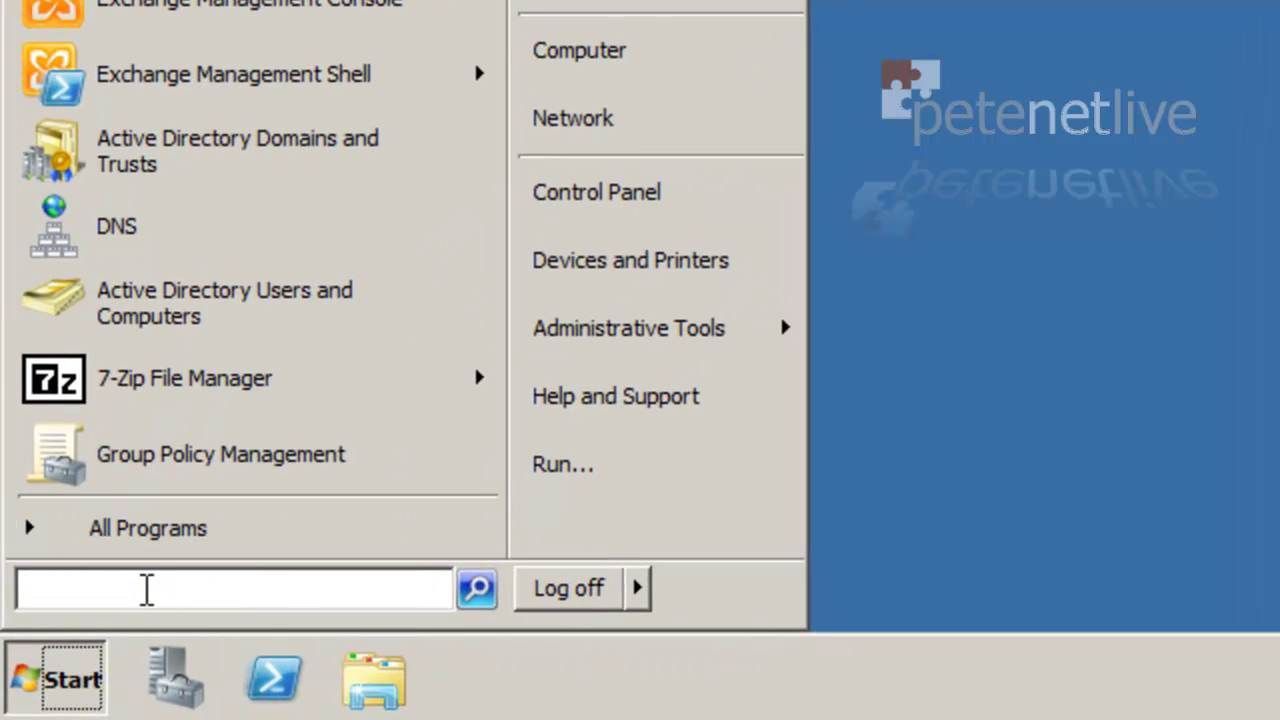
{"action": "type", "text": "regedit"}
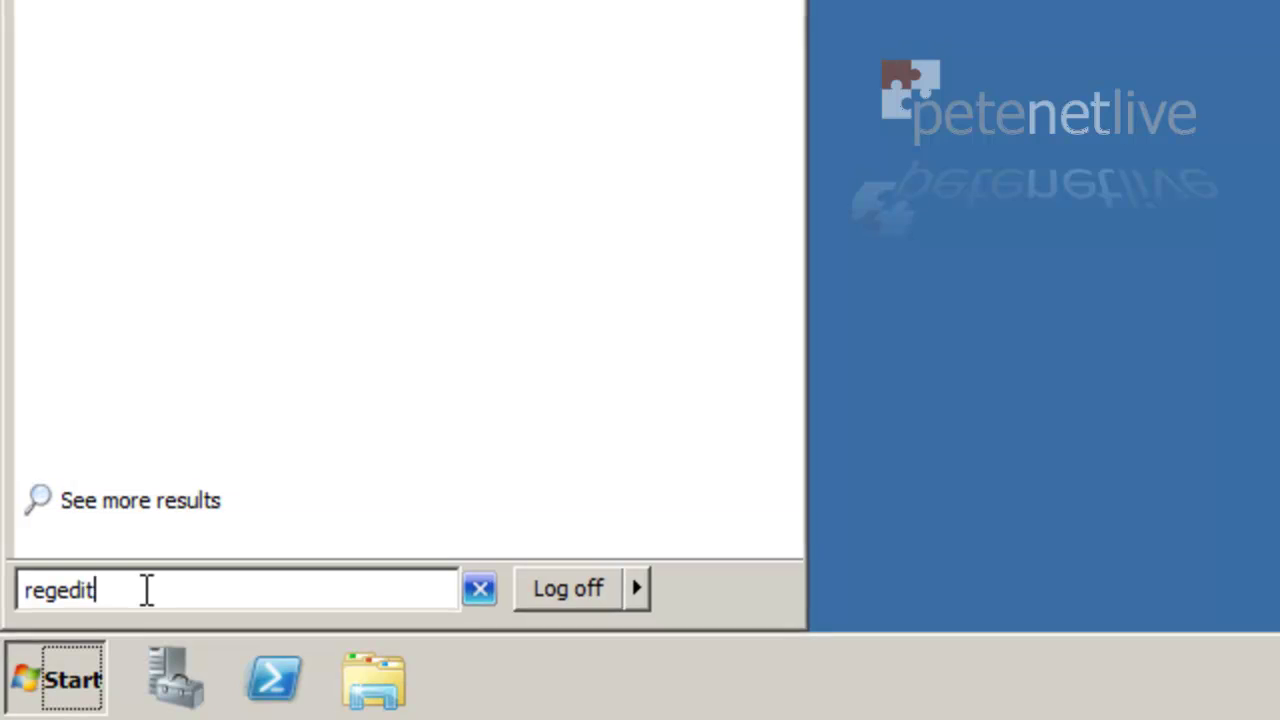
{"action": "key", "text": "Return"}
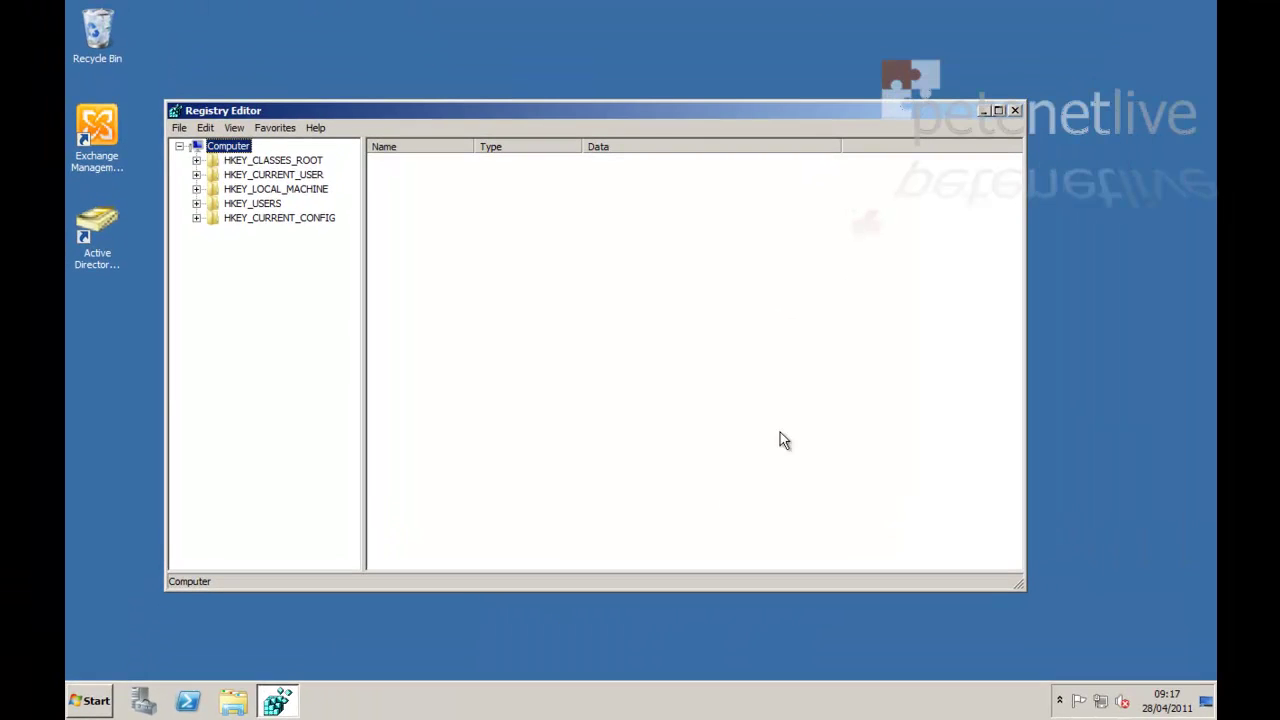
Maximize Registry Editor, widen the key tree, and expand HKEY_LOCAL_MACHINE > SYSTEM > CurrentControlSet.
{"action": "double_click", "coordinate": [562, 110]}
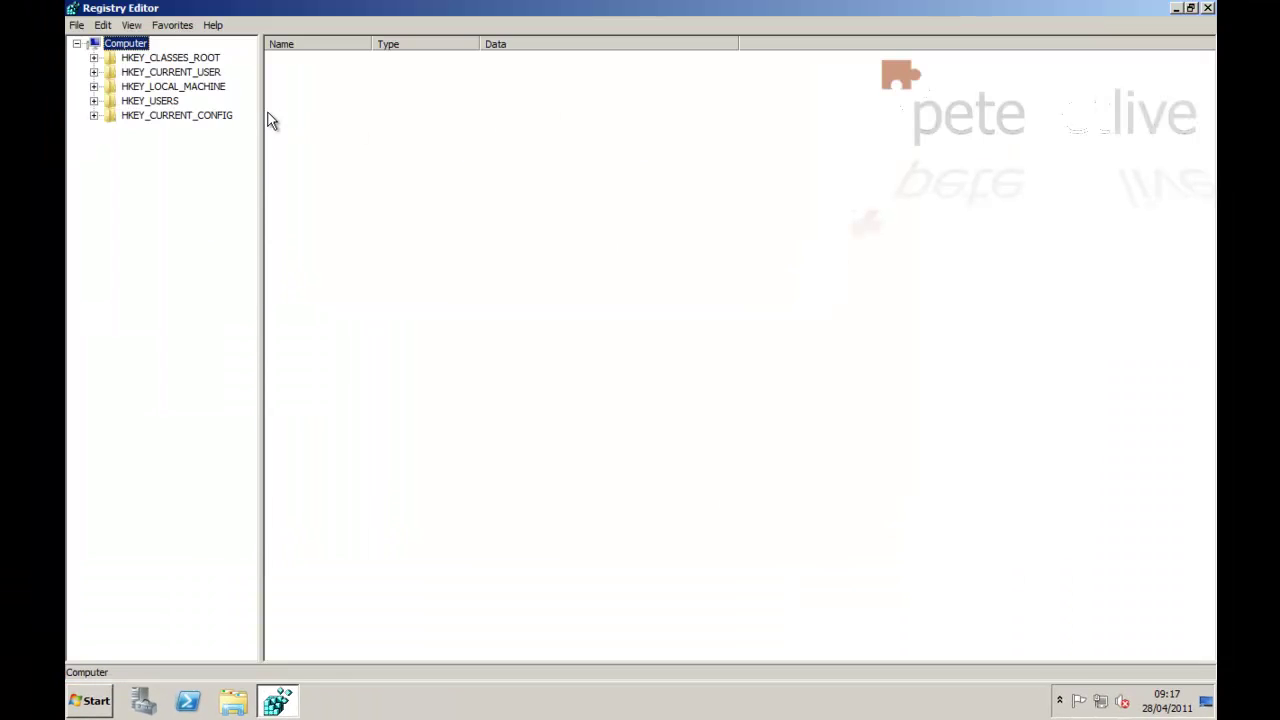
{"action": "left_click_drag", "start_coordinate": [260, 112], "coordinate": [464, 120]}
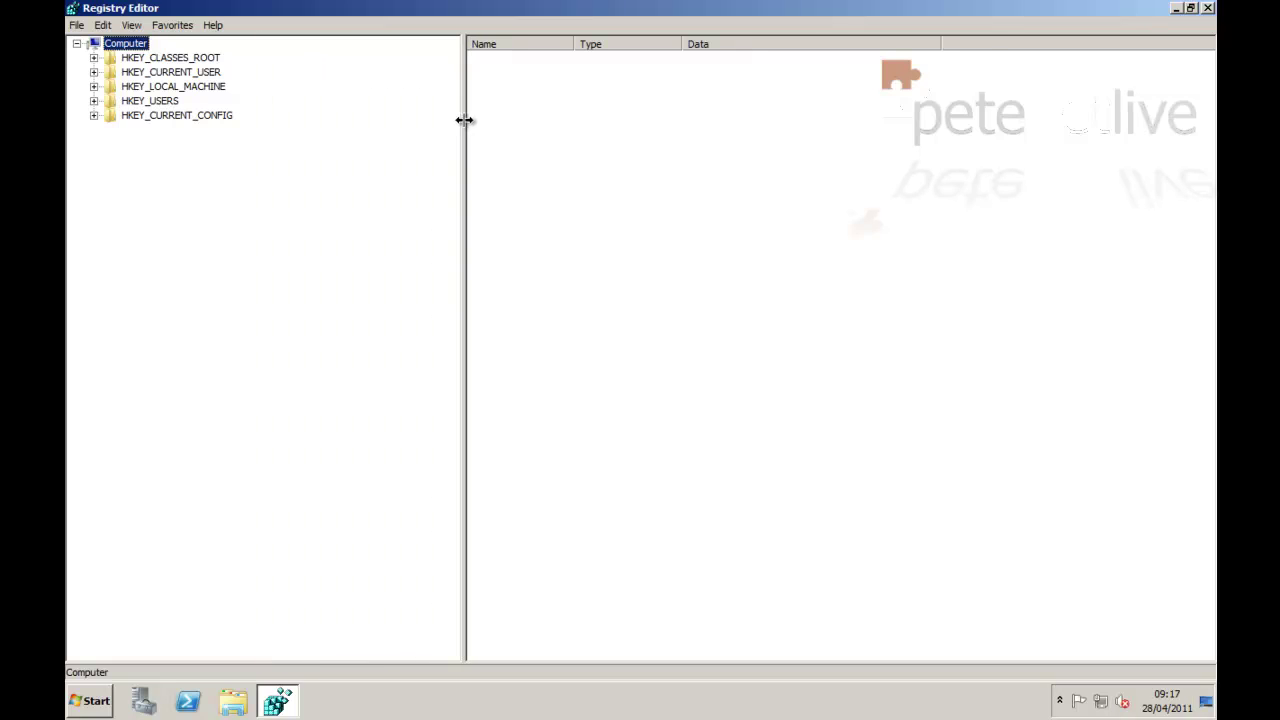
{"action": "double_click", "coordinate": [150, 88]}
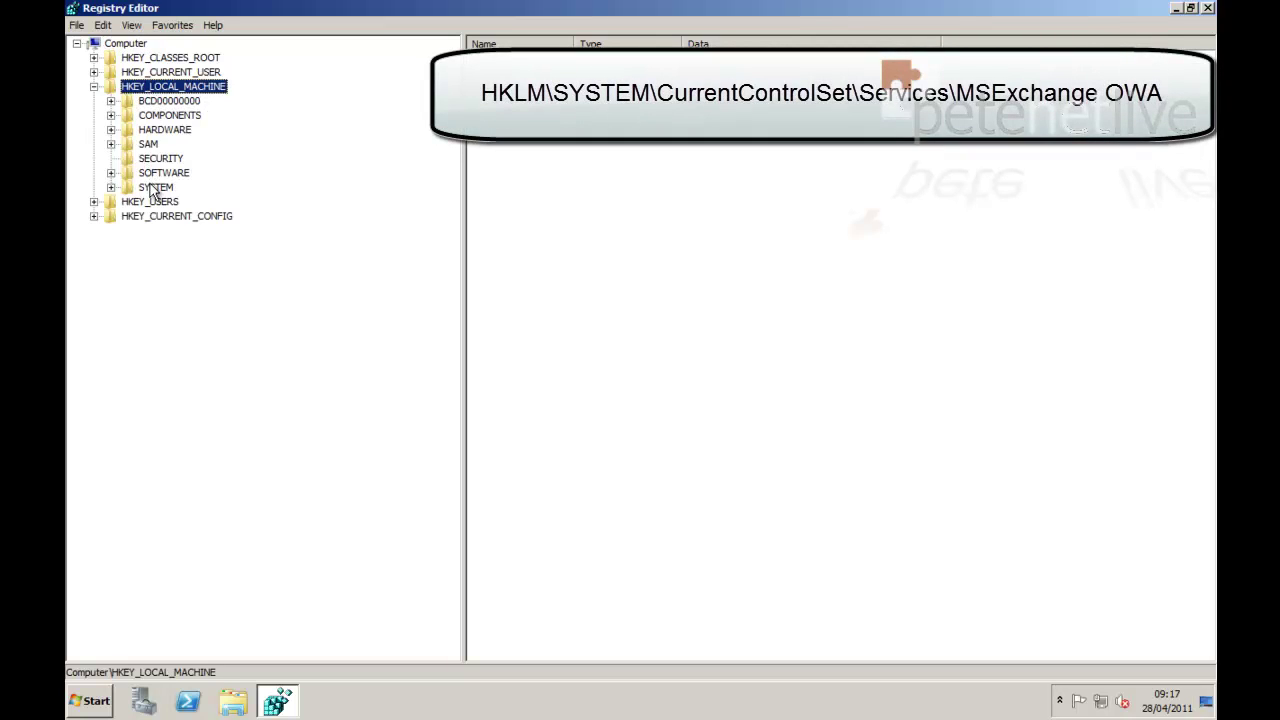
{"action": "double_click", "coordinate": [153, 188]}
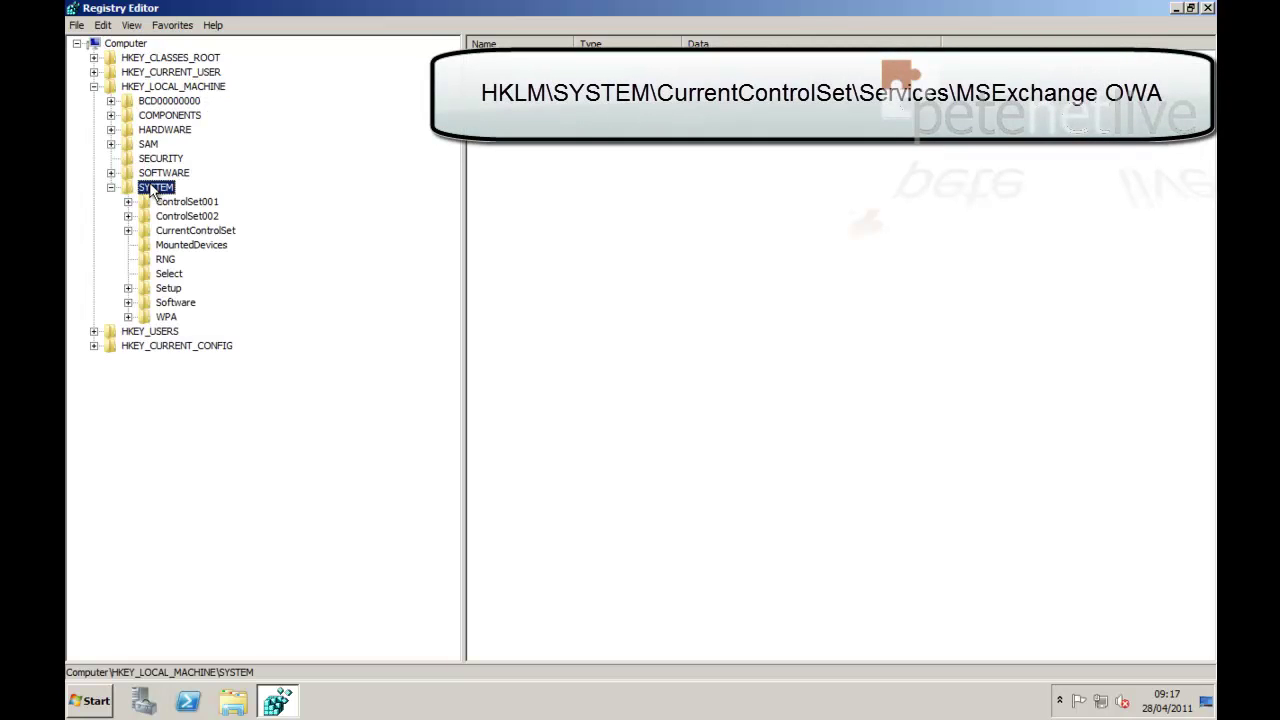
{"action": "double_click", "coordinate": [170, 232]}
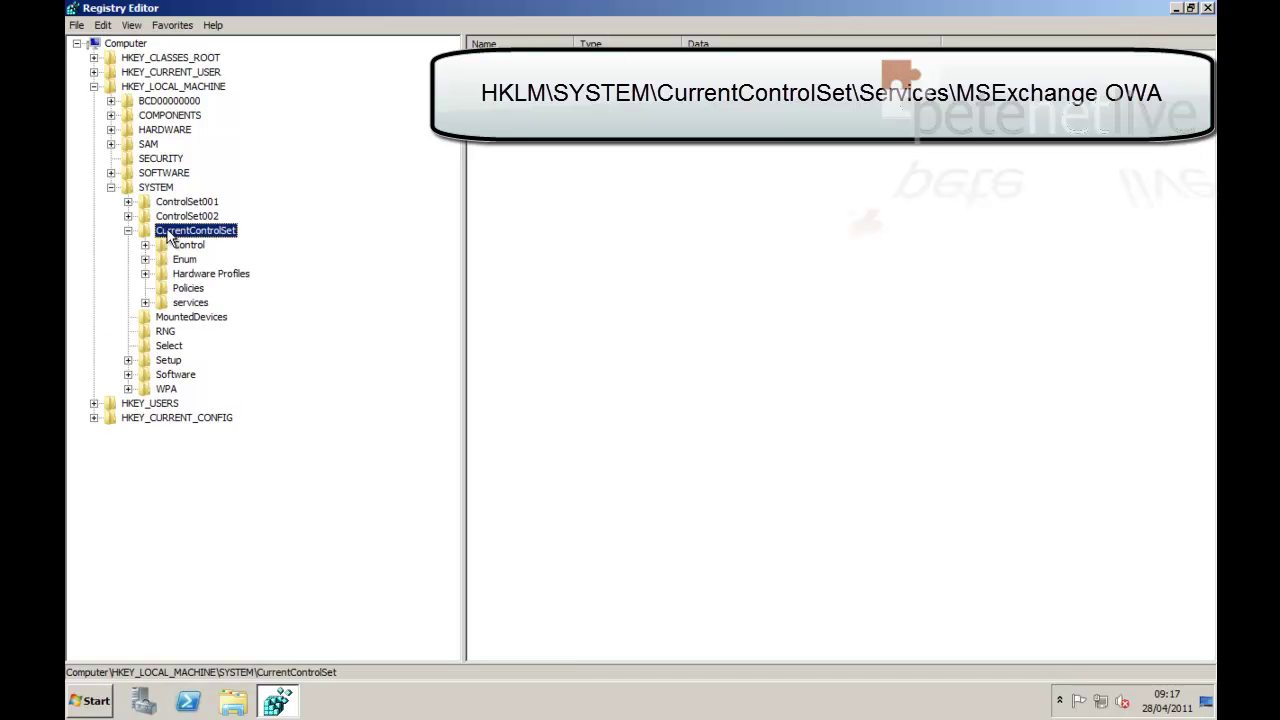
Expand the services key and move down the list to the MSExchange service keys.
{"action": "left_click", "coordinate": [190, 304]}
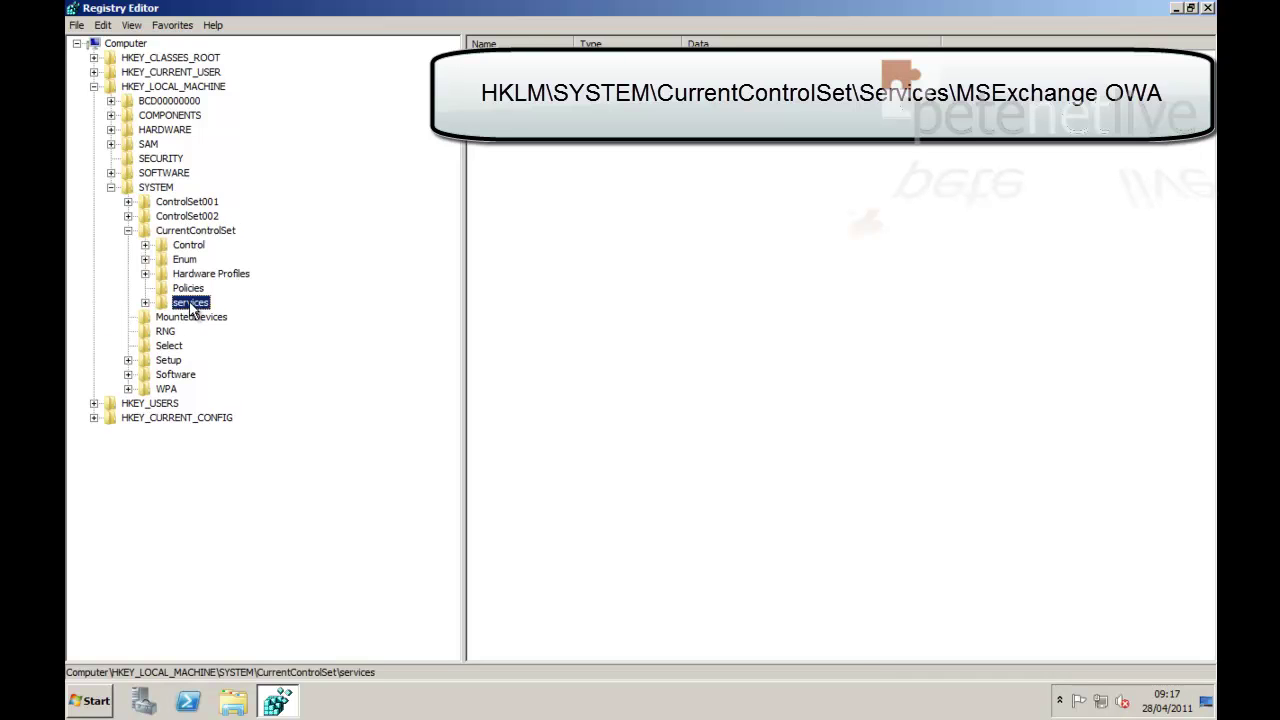
{"action": "double_click", "coordinate": [190, 304]}
{"action": "left_click", "coordinate": [200, 335]}
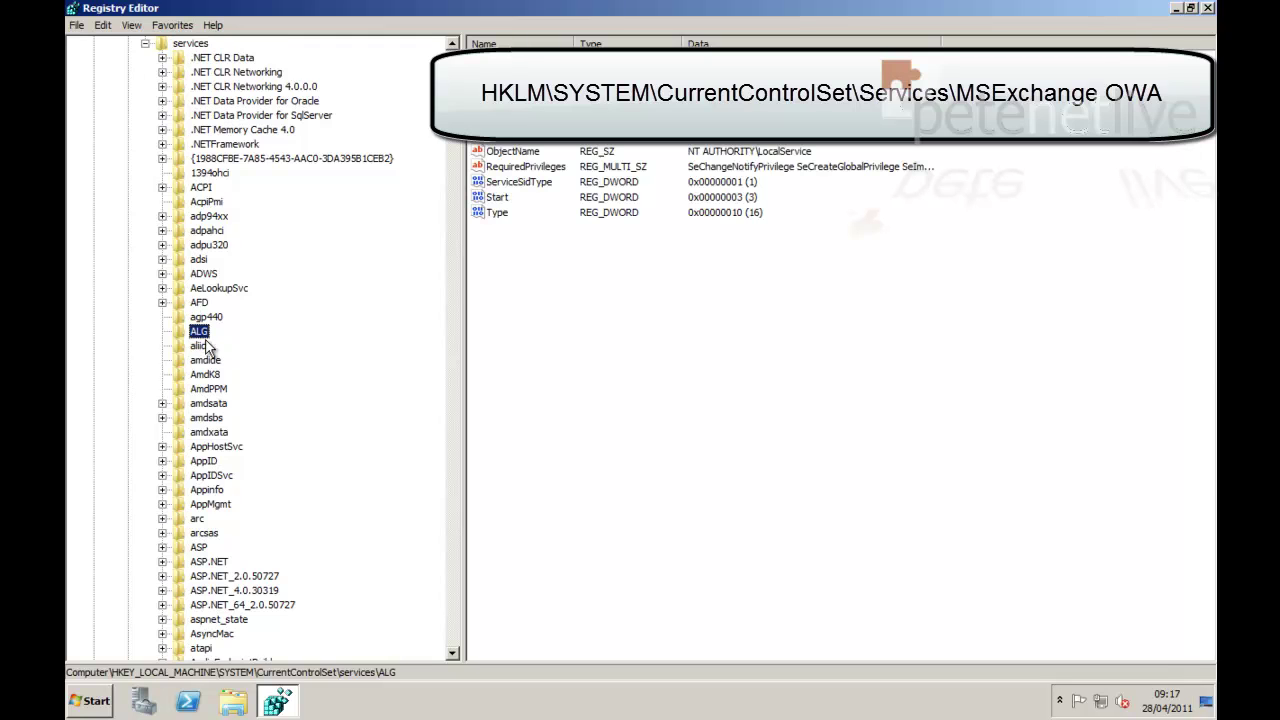
{"action": "key", "text": "m"}
{"action": "key", "text": "s"}
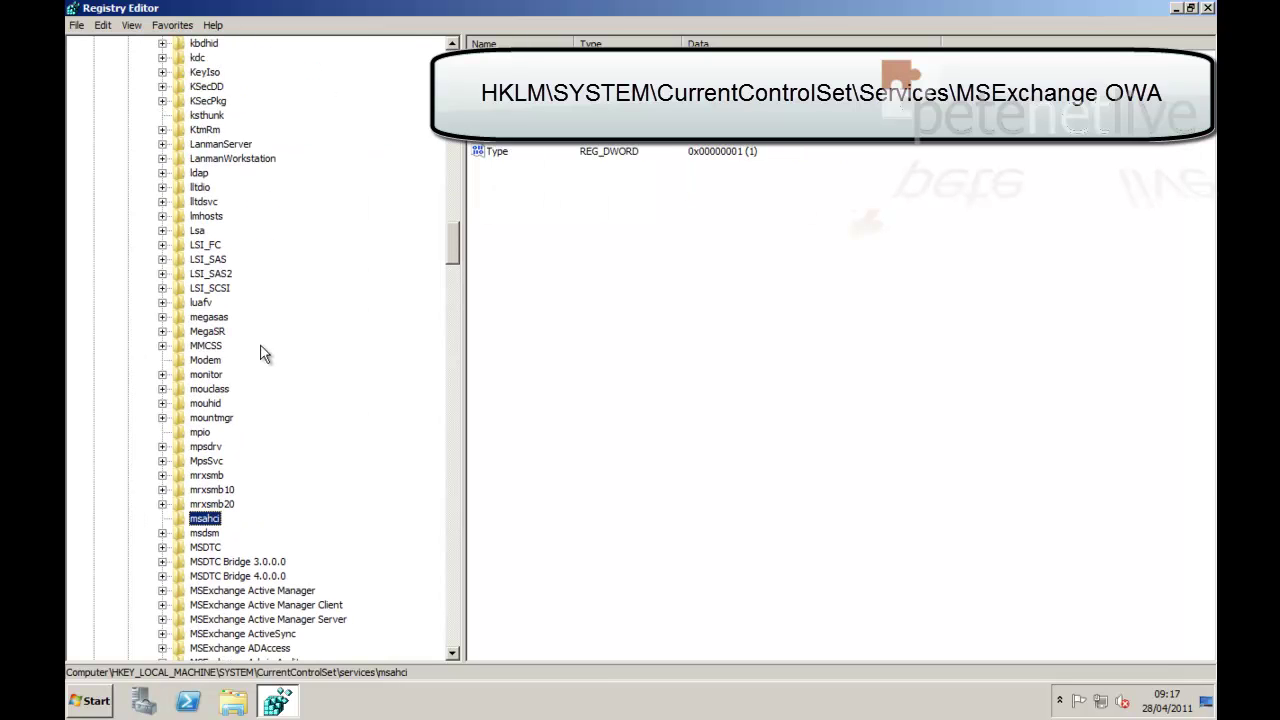
{"action": "scroll", "coordinate": [262, 352], "scroll_direction": "down", "scroll_amount": 5}
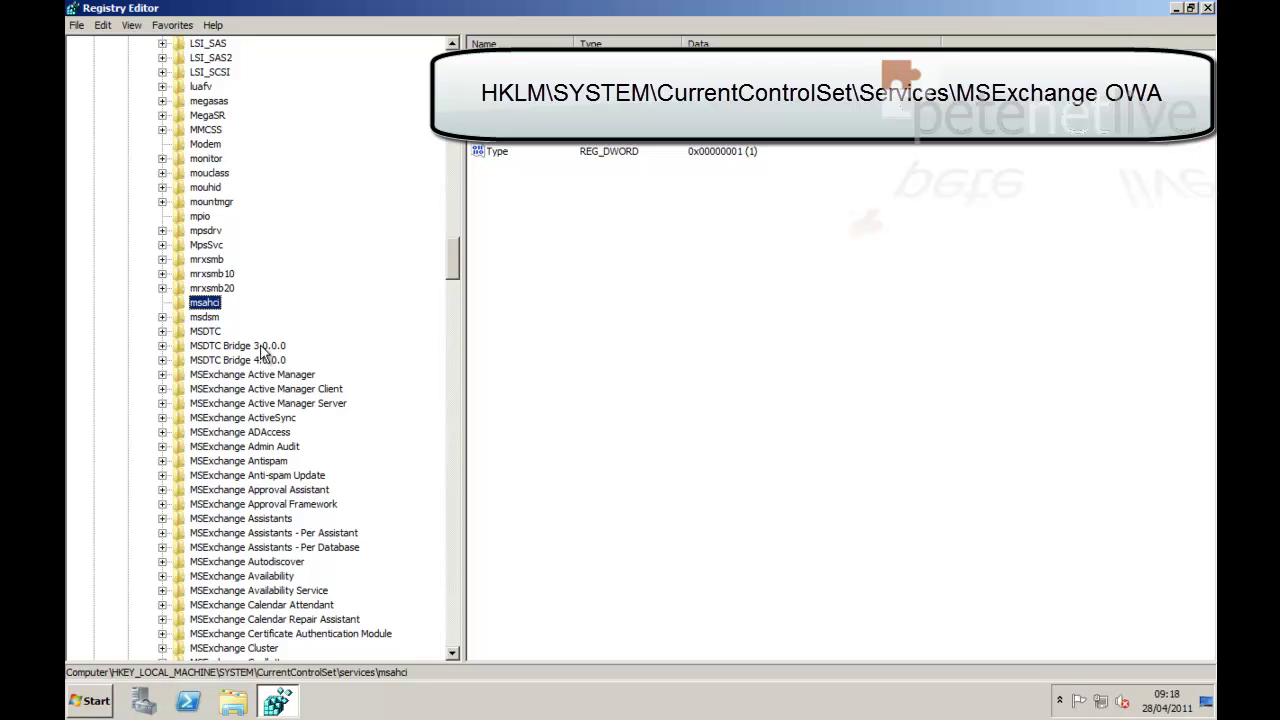
{"action": "scroll", "coordinate": [262, 352], "scroll_direction": "down", "scroll_amount": 4}
{"action": "scroll", "coordinate": [262, 352], "scroll_direction": "down", "scroll_amount": 7}
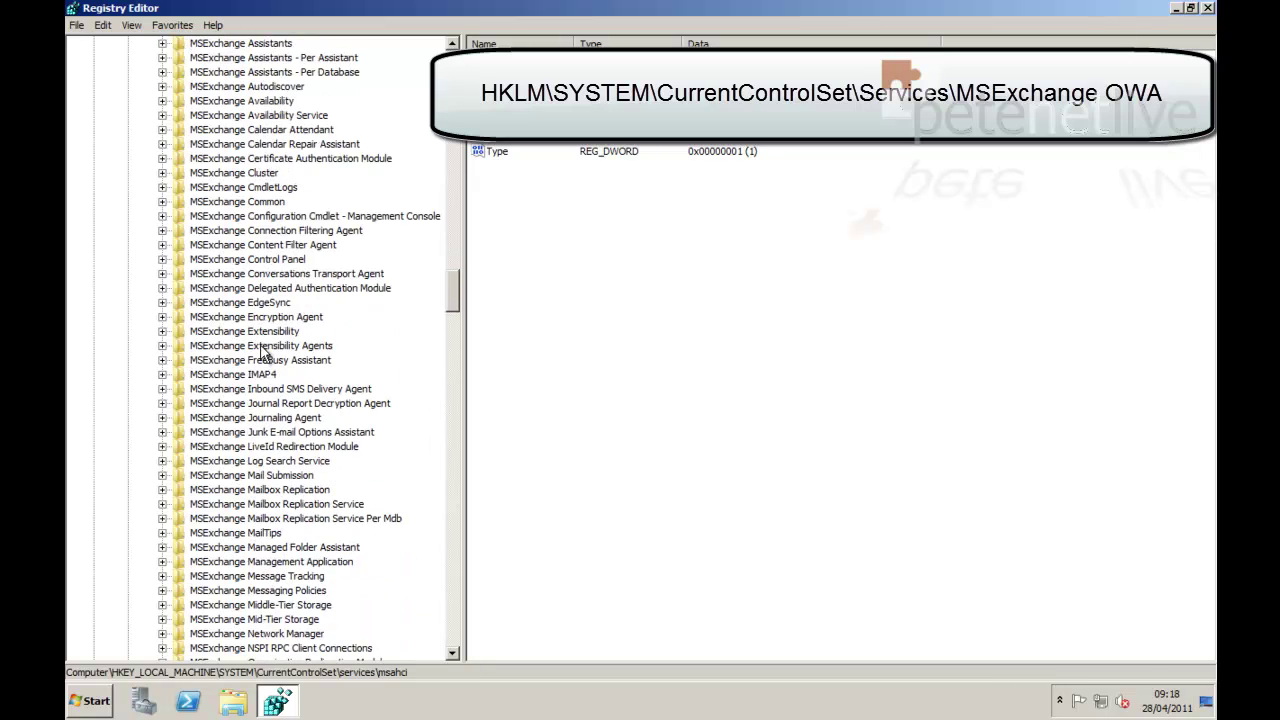
{"action": "scroll", "coordinate": [262, 352], "scroll_direction": "down", "scroll_amount": 3}
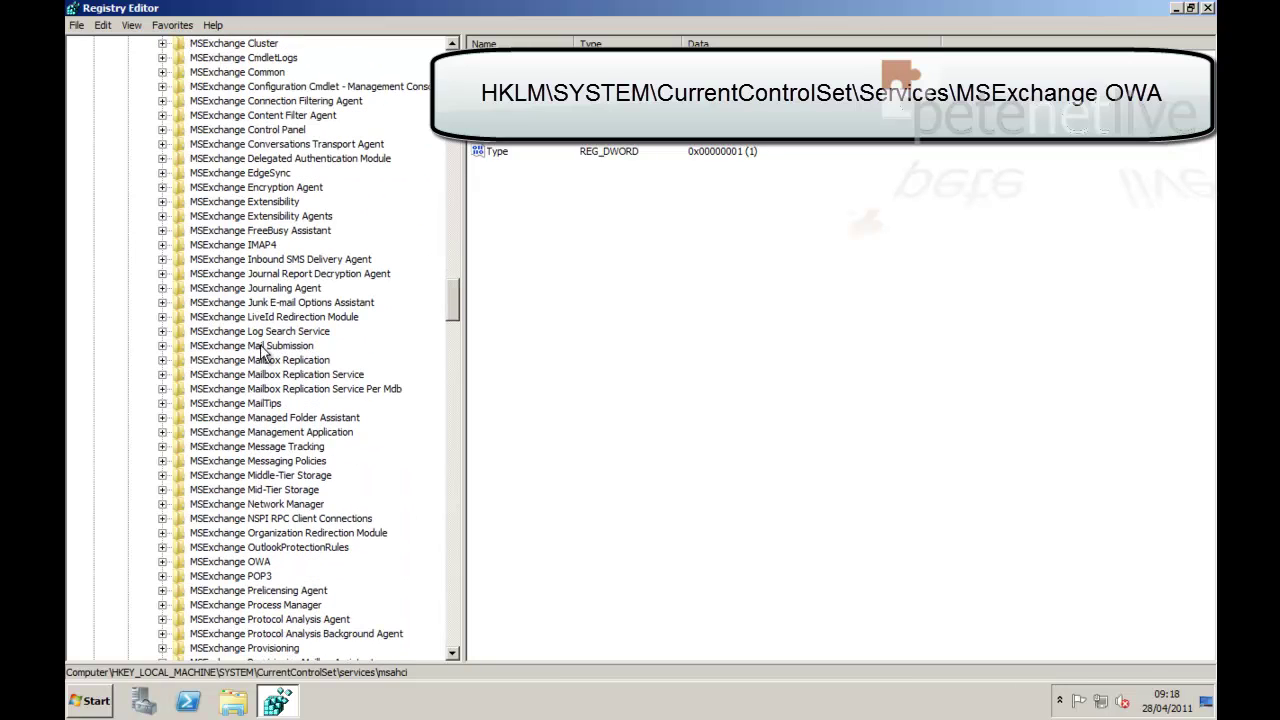
Open the MSExchange OWA key under services.
{"action": "double_click", "coordinate": [222, 564]}
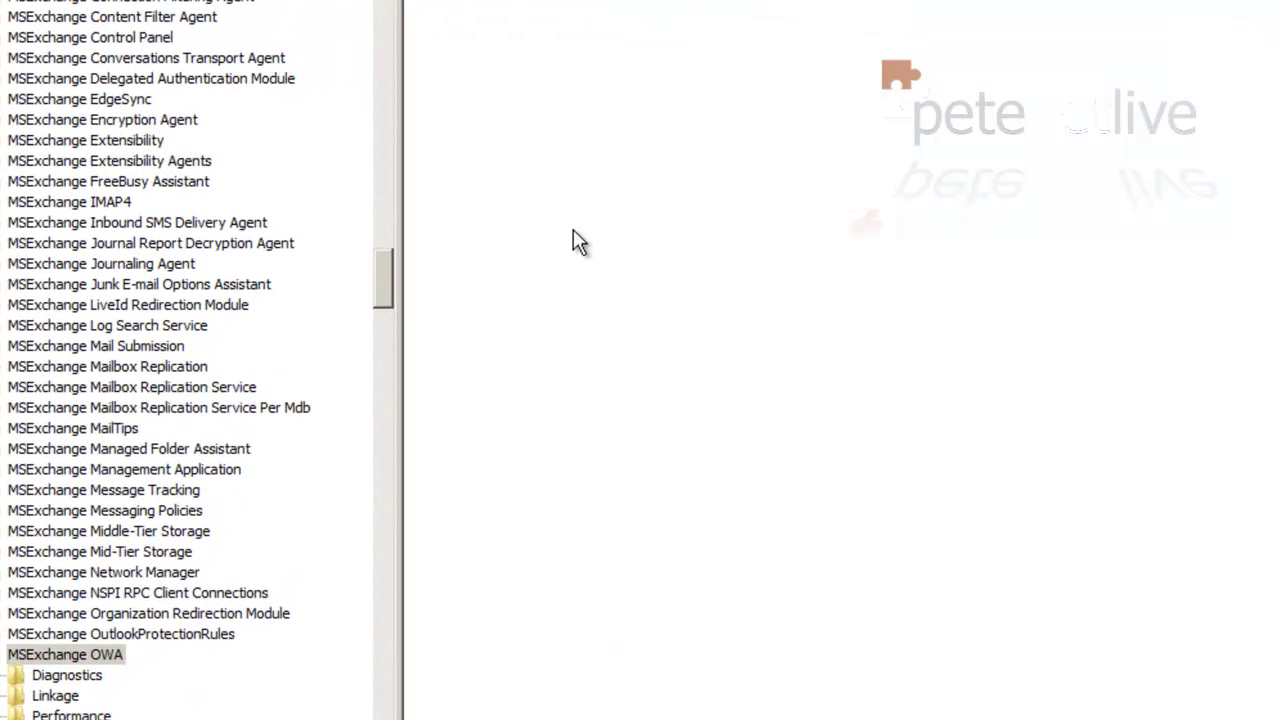
Create a new DWORD (32-bit) value named ChangeExpiredPasswordEnabled in the MSExchange OWA key.
{"action": "right_click", "coordinate": [586, 263]}
{"action": "mouse_move", "coordinate": [607, 243]}
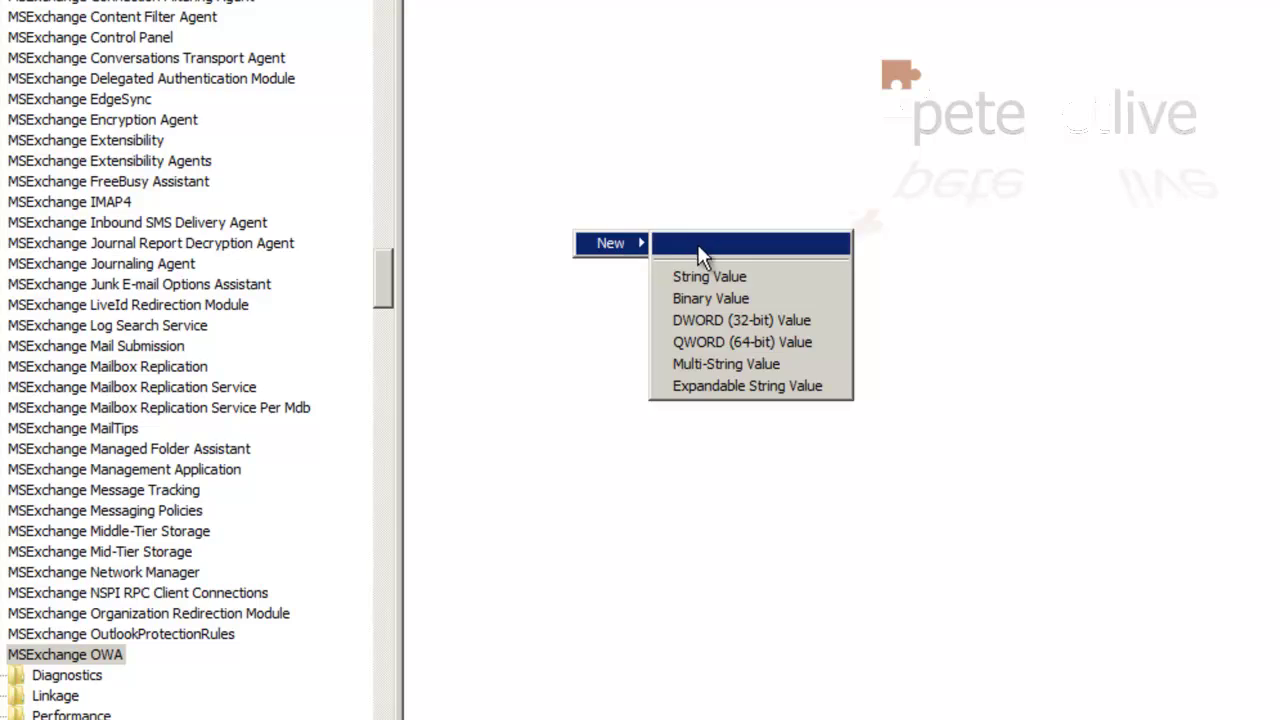
{"action": "left_click", "coordinate": [741, 320]}
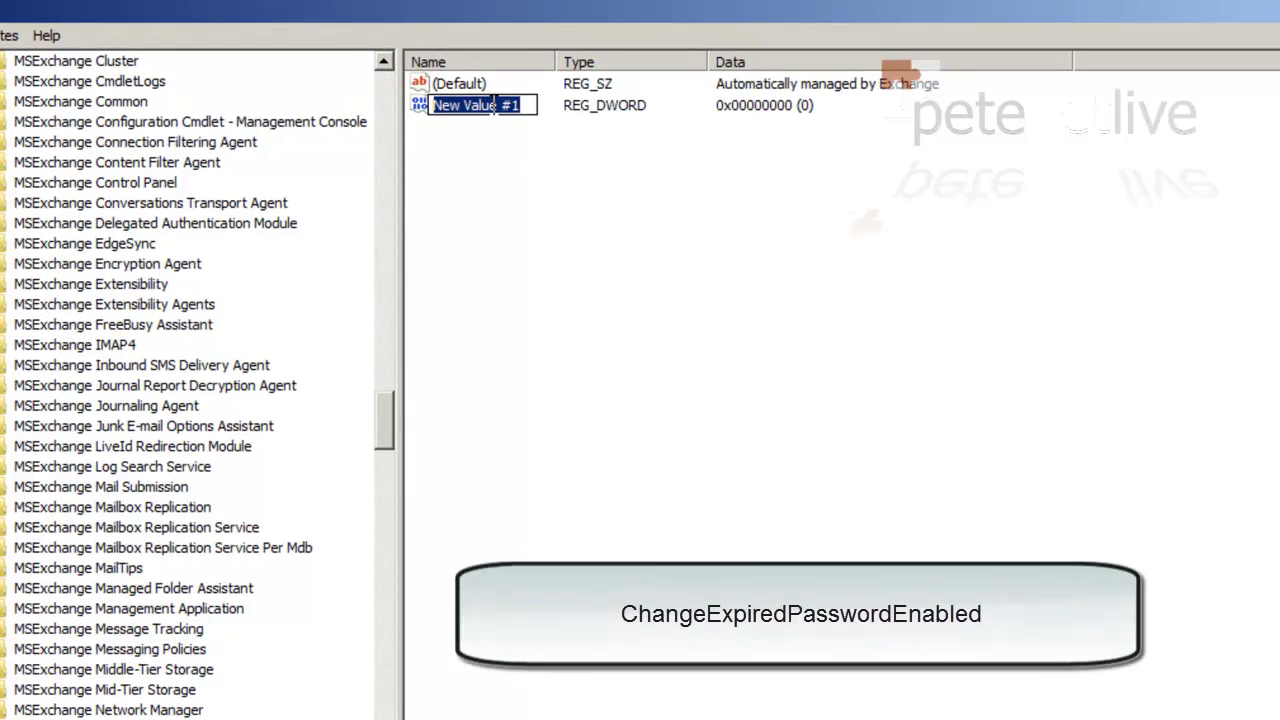
{"action": "right_click", "coordinate": [493, 105]}
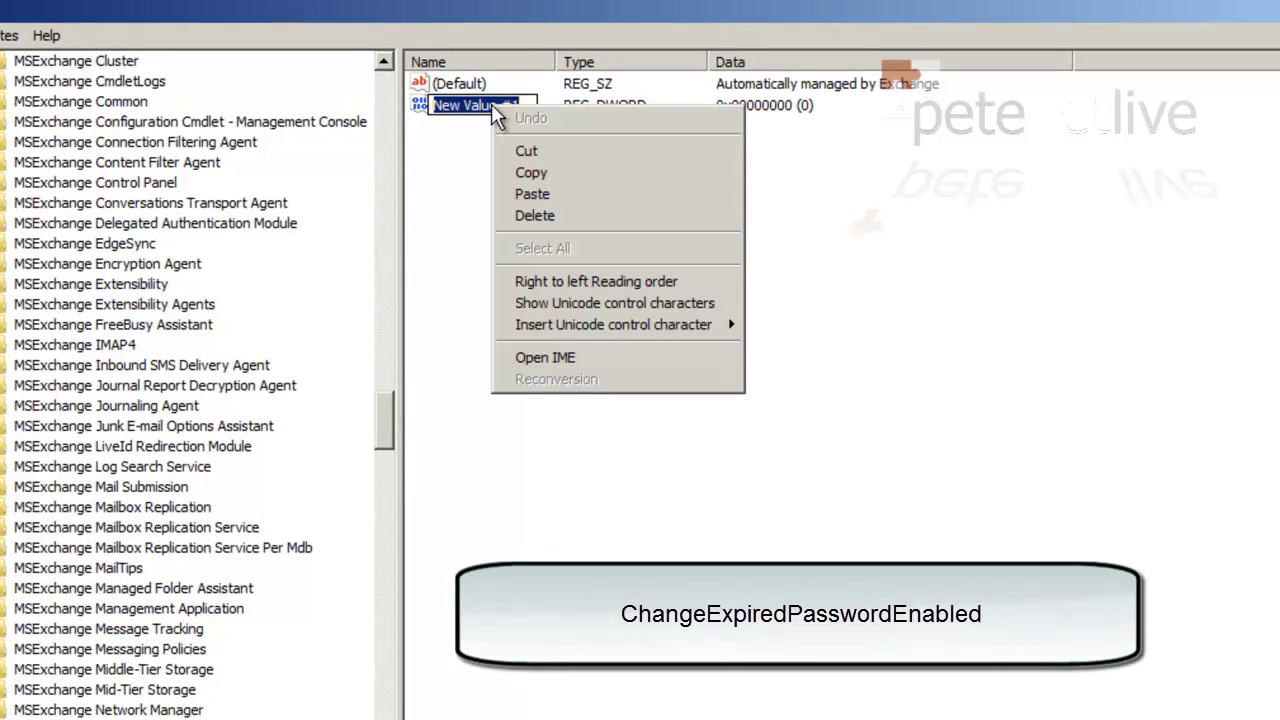
{"action": "left_click", "coordinate": [530, 192]}
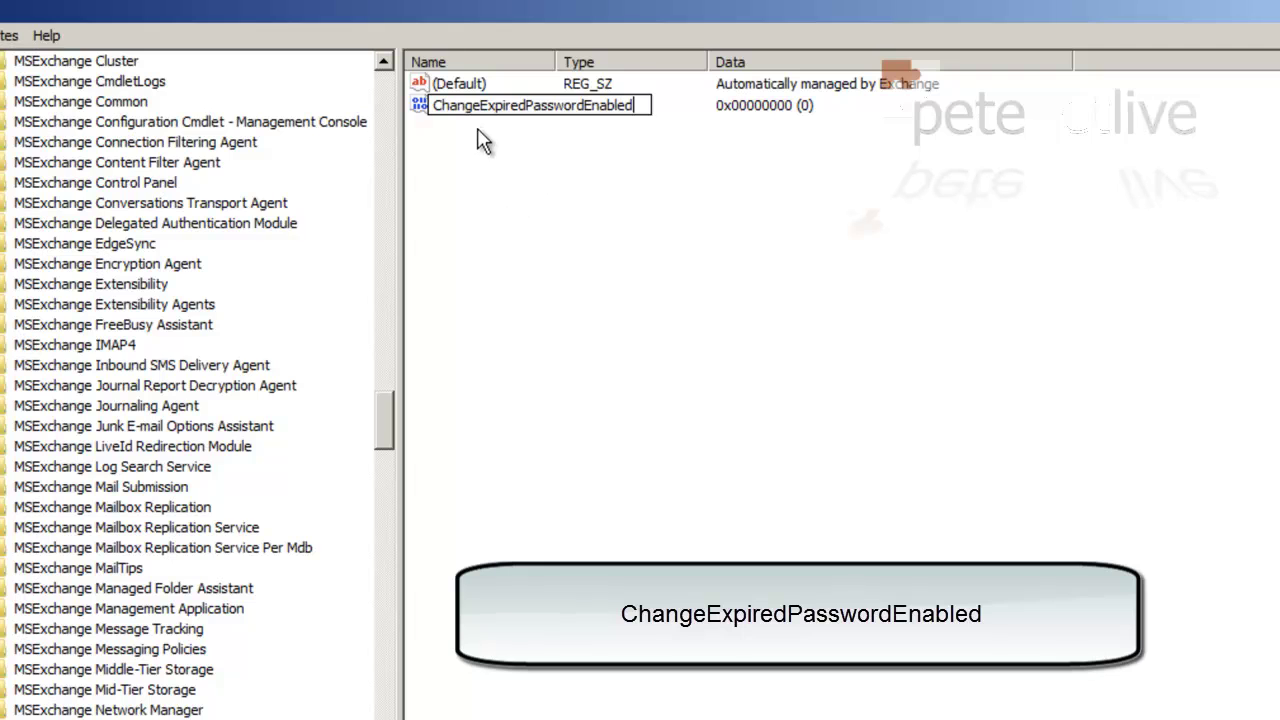
Set ChangeExpiredPasswordEnabled's value data to 1.
{"action": "double_click", "coordinate": [415, 105]}
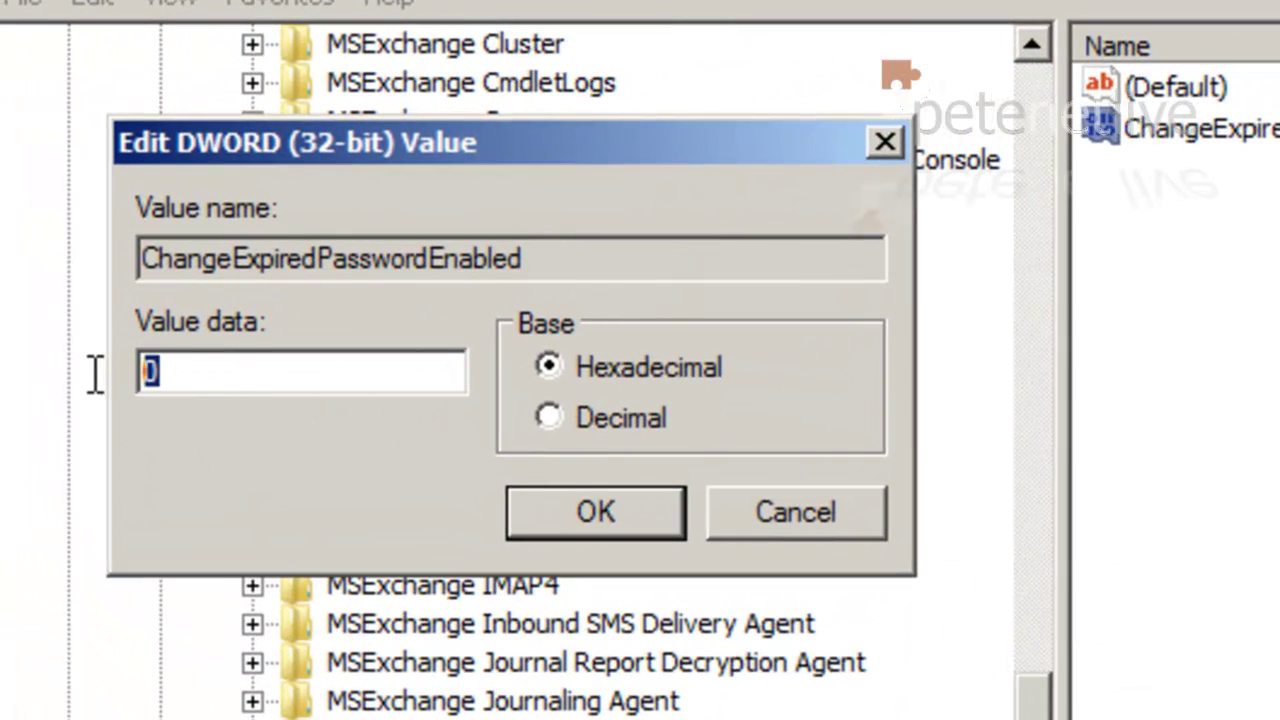
{"action": "type", "text": "1"}
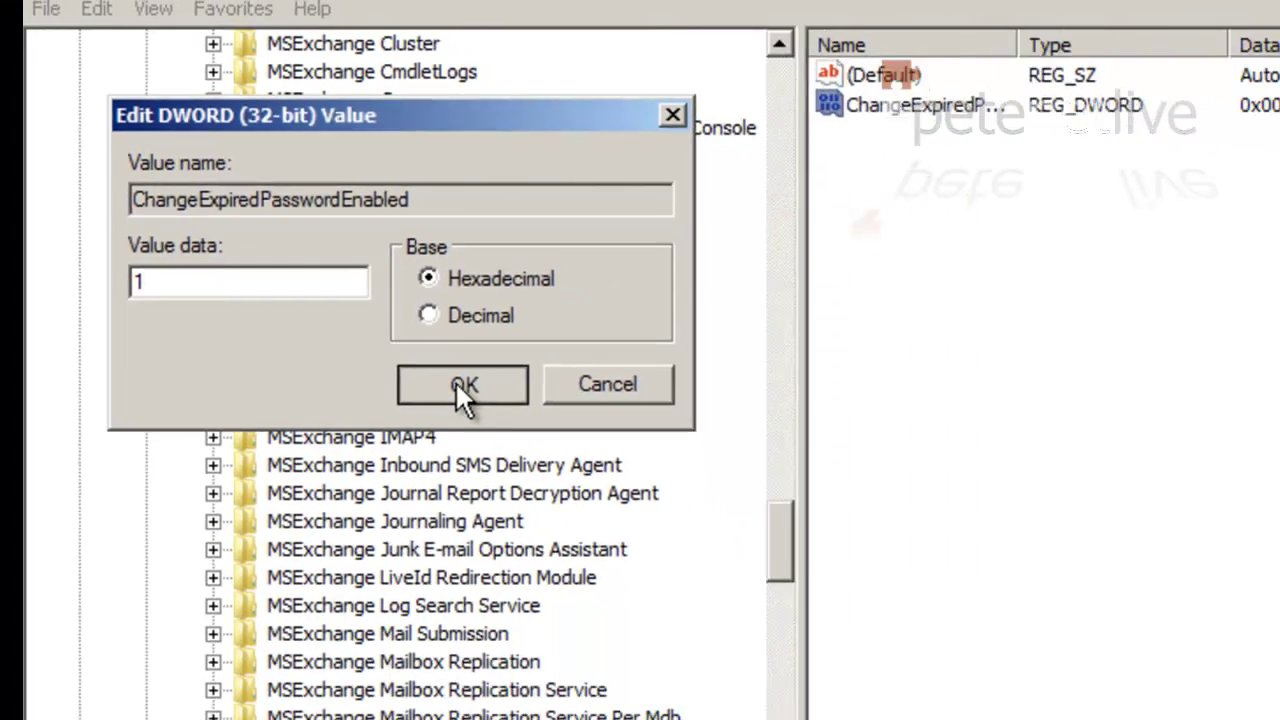
{"action": "left_click", "coordinate": [592, 515]}
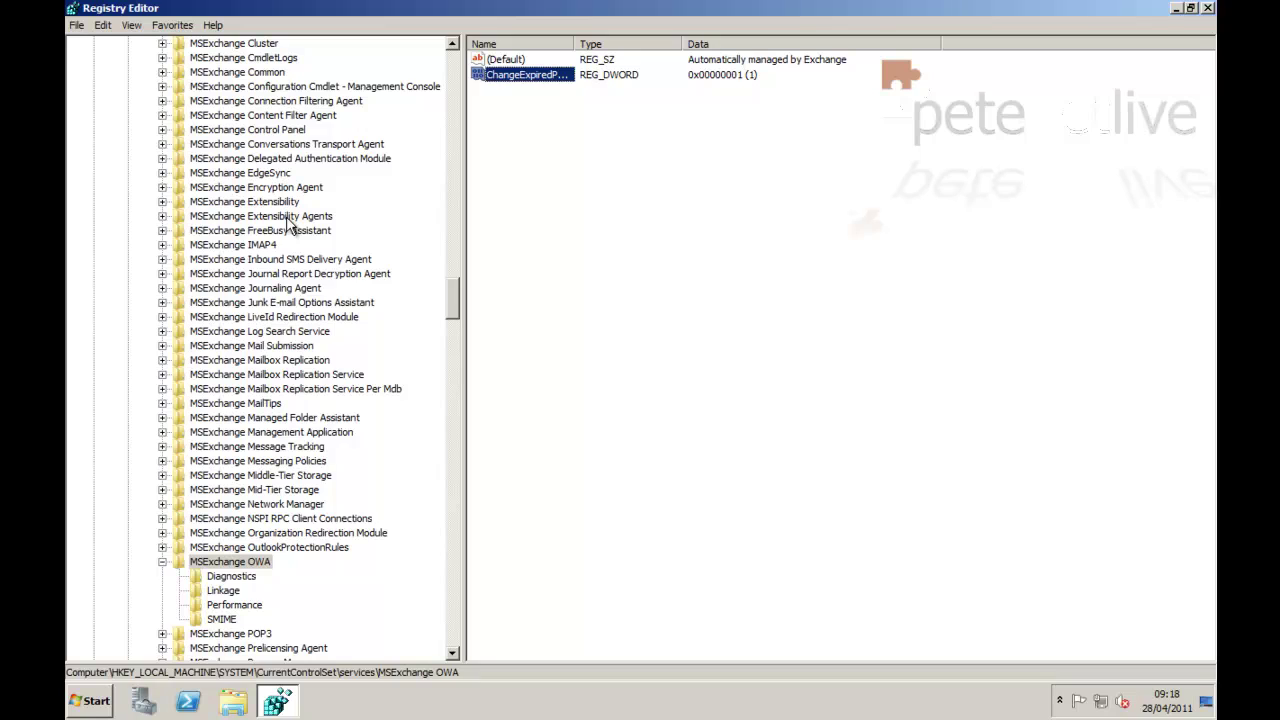
Close Registry Editor and launch a Command Prompt from the Start menu.
{"action": "left_click", "coordinate": [1208, 9]}
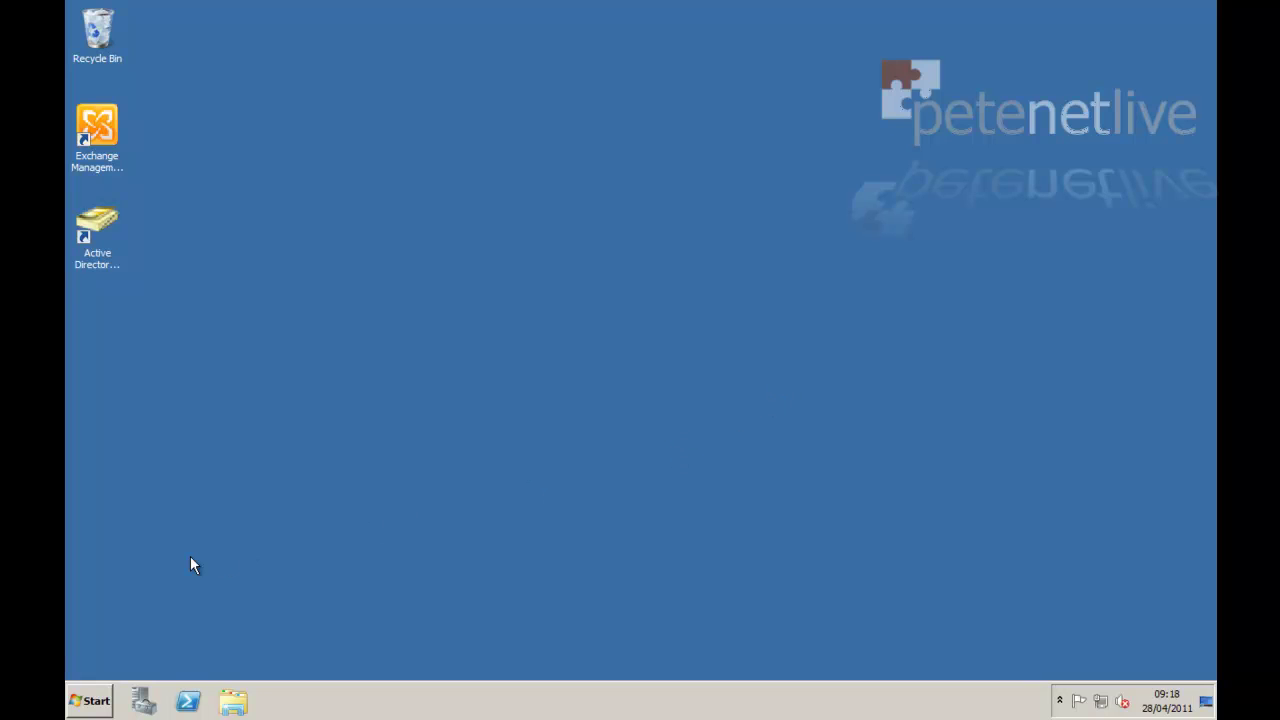
{"action": "left_click", "coordinate": [89, 700]}
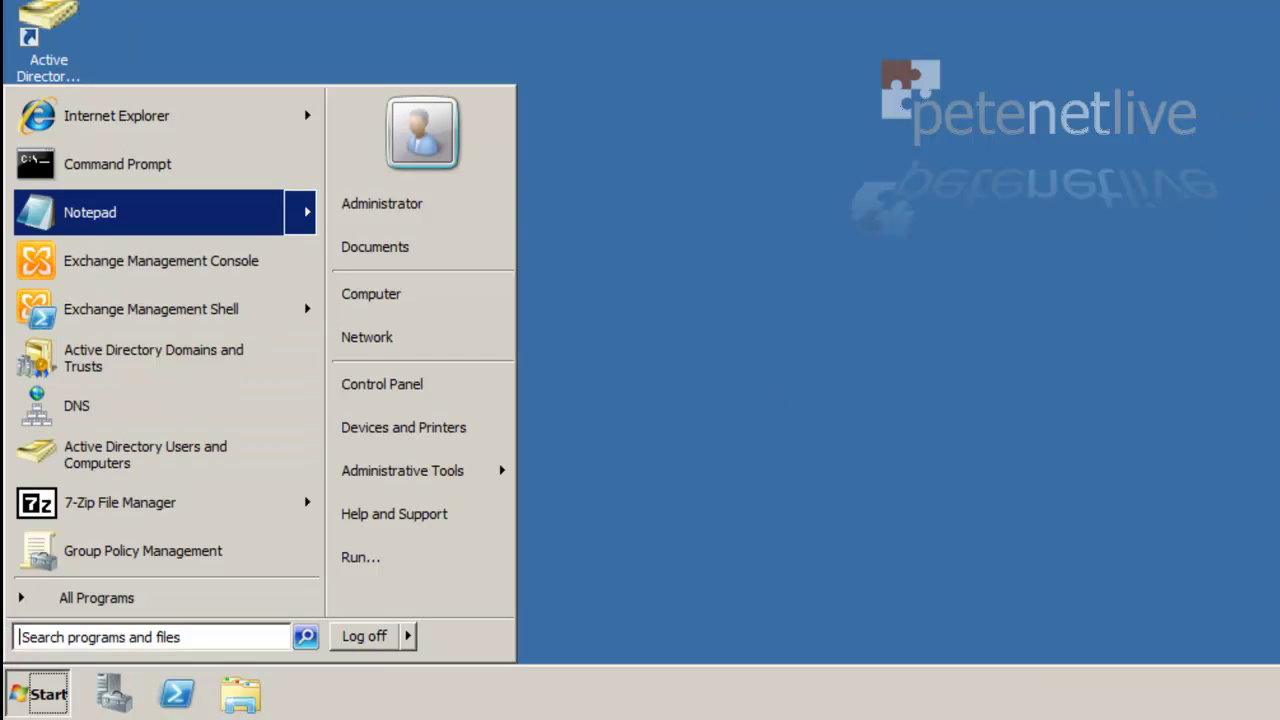
{"action": "left_click", "coordinate": [117, 164]}
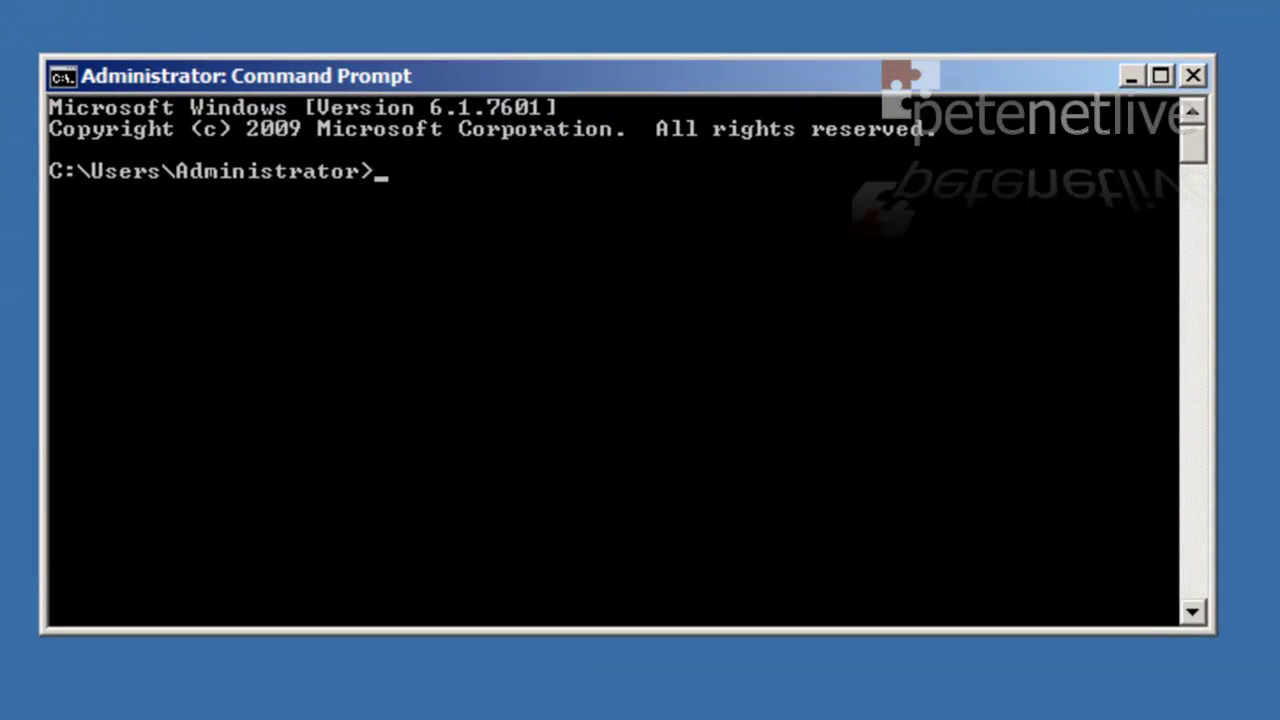
Run iisreset /stop, then iisreset /start, and exit the Command Prompt.
{"action": "type", "text": "iisreset /stop"}
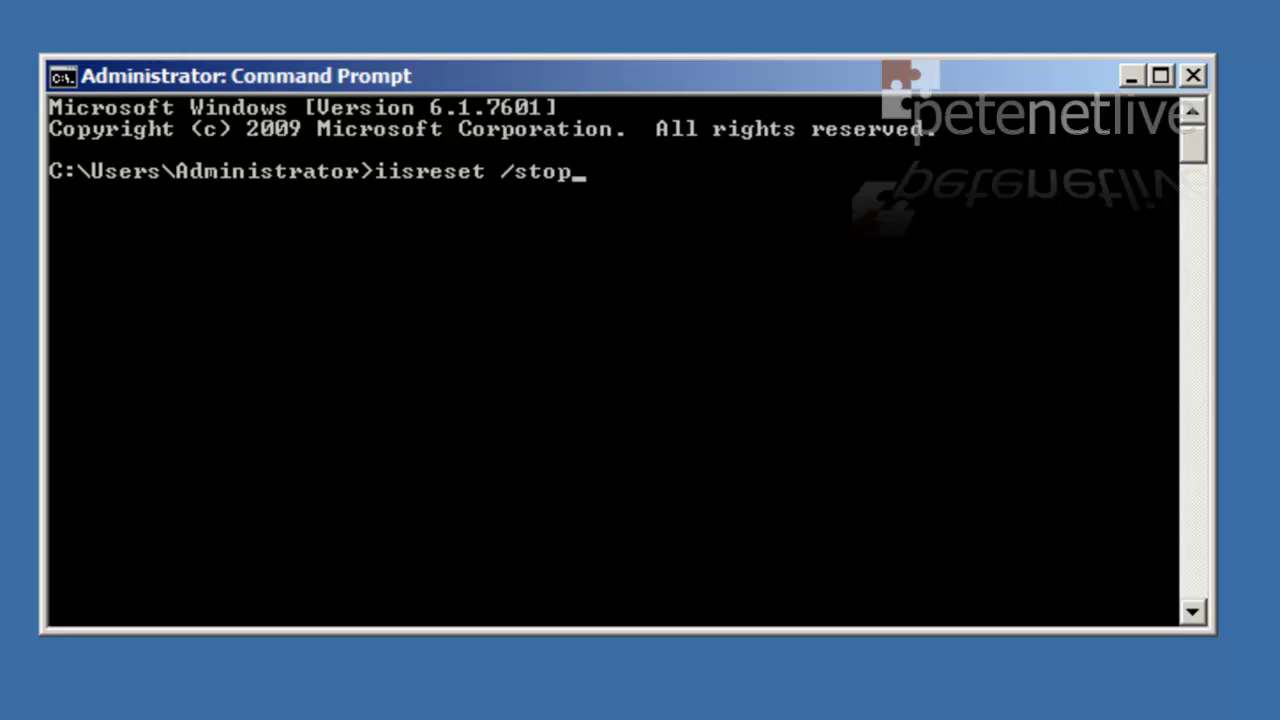
{"action": "key", "text": "Return"}
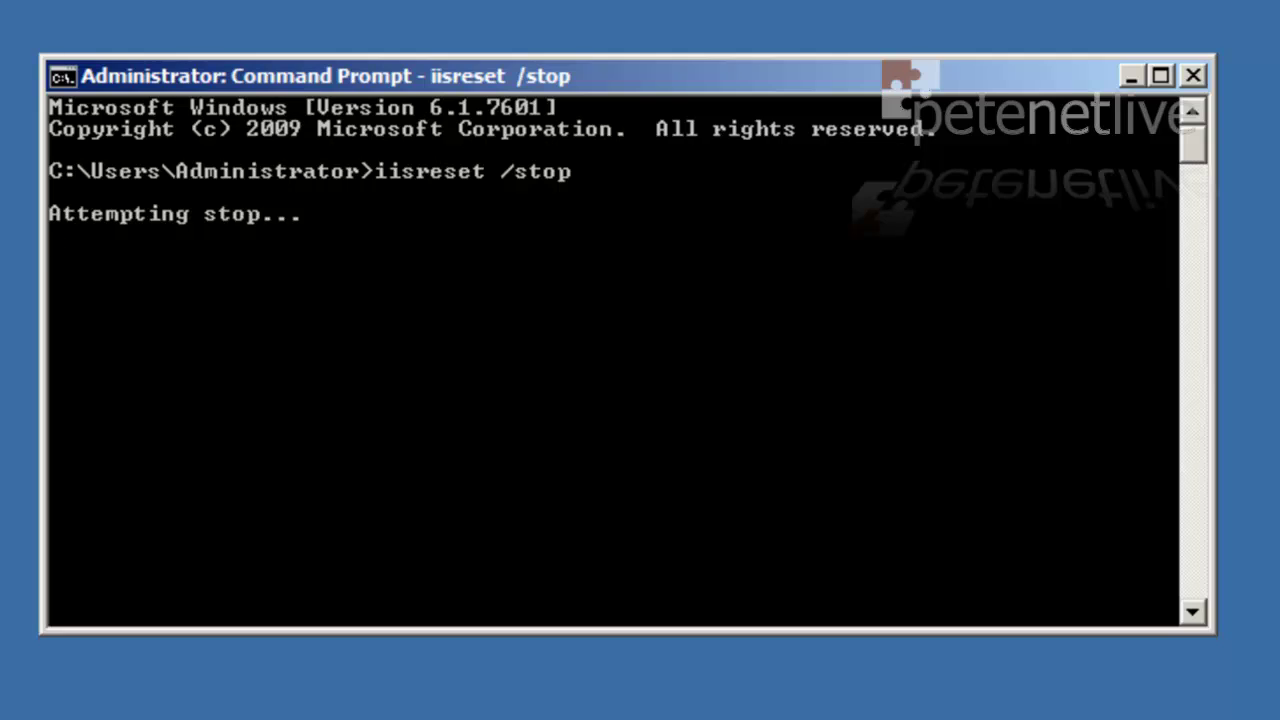
{"action": "key", "text": "Up"}
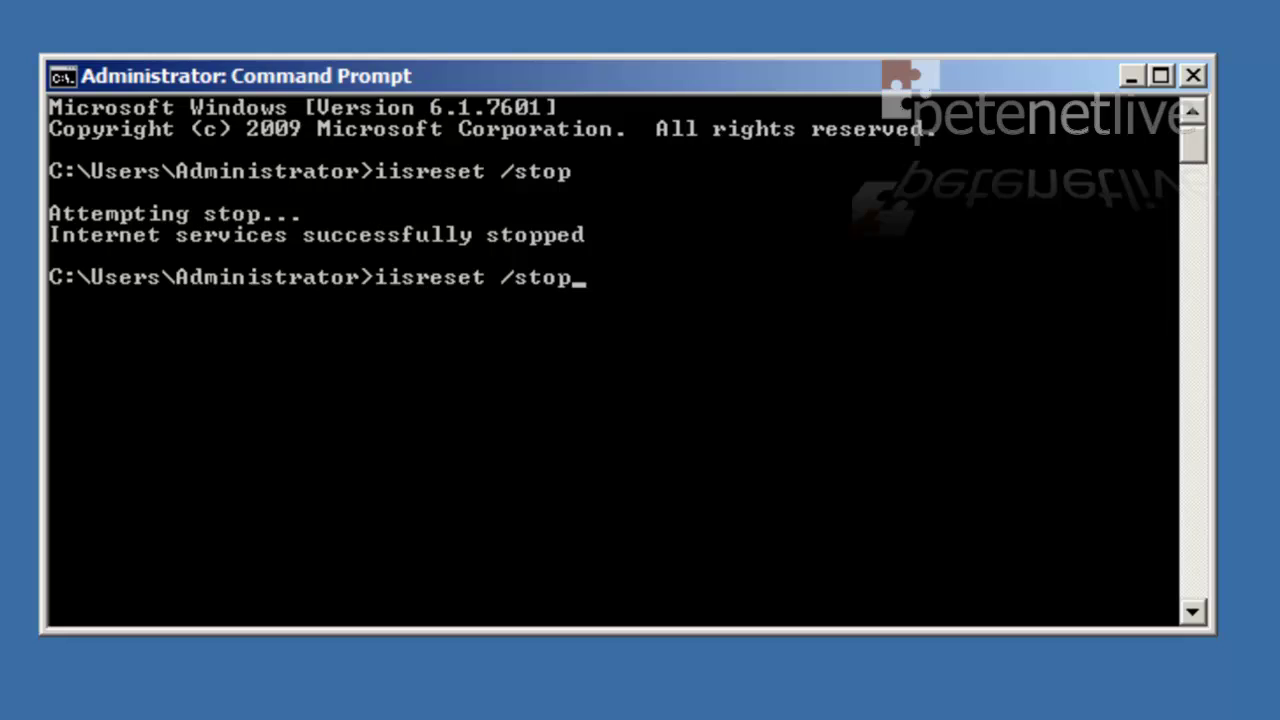
{"action": "key", "text": "BackSpace"}
{"action": "key", "text": "BackSpace"}
{"action": "type", "text": "art"}
{"action": "key", "text": "Return"}
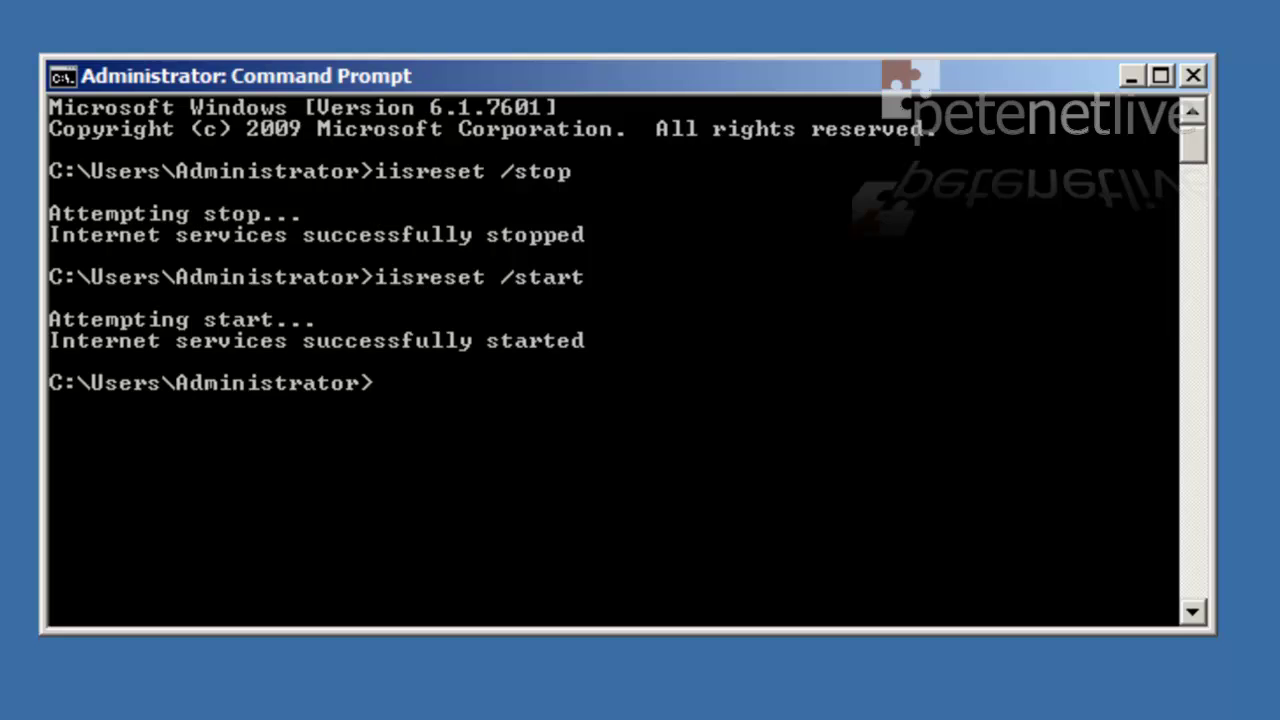
{"action": "type", "text": "exit"}
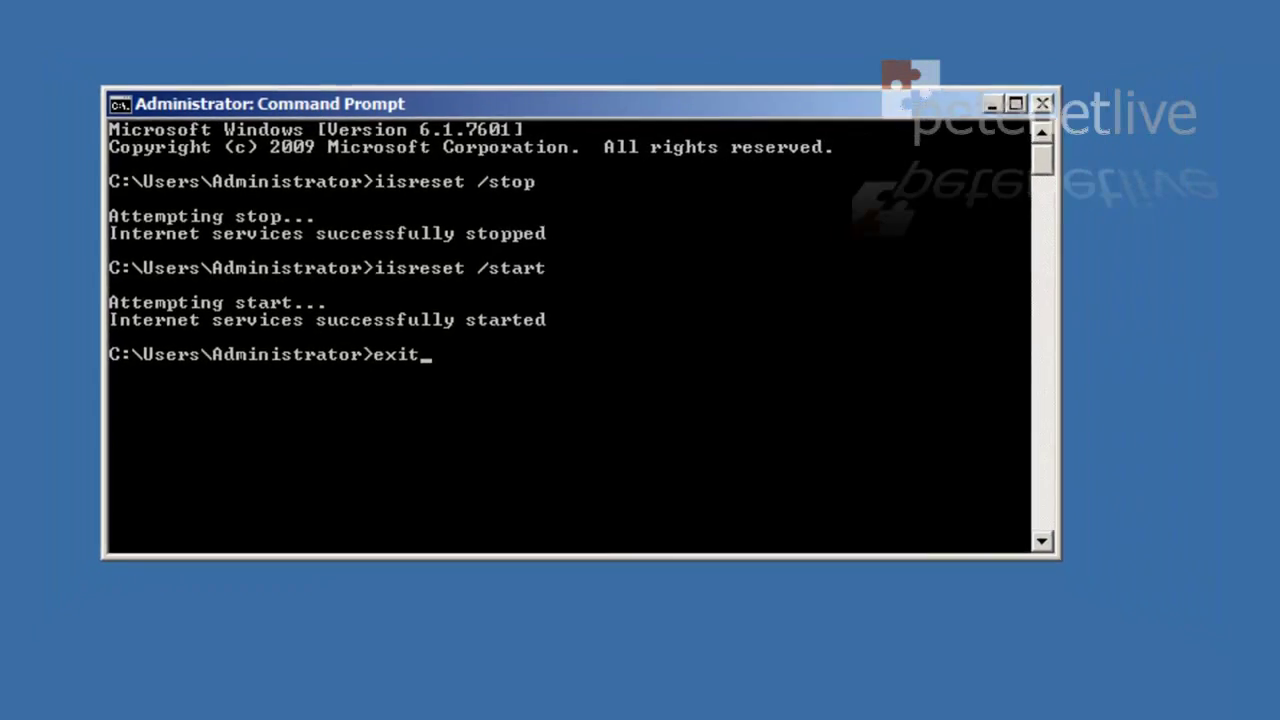
{"action": "key", "text": "Return"}
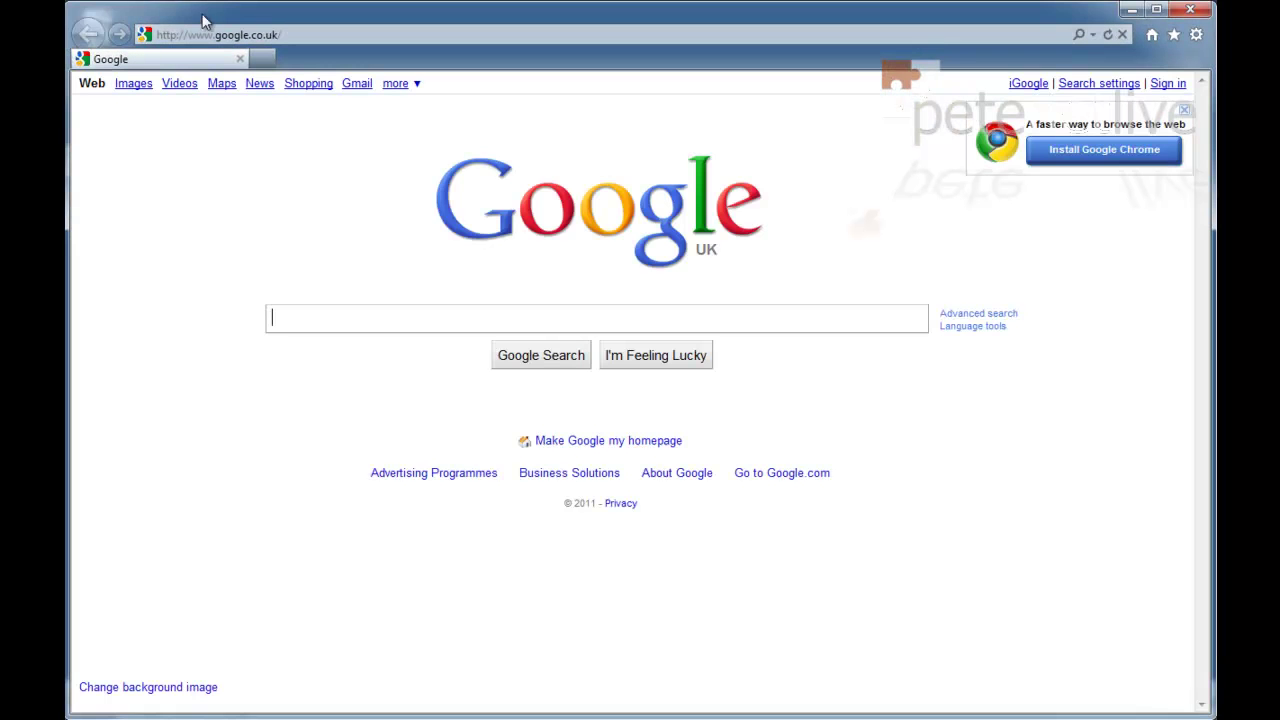
{"action": "left_click", "coordinate": [205, 34]}
{"action": "type", "text": "https://172.16.254.203/owa"}
{"action": "key", "text": "Return"}
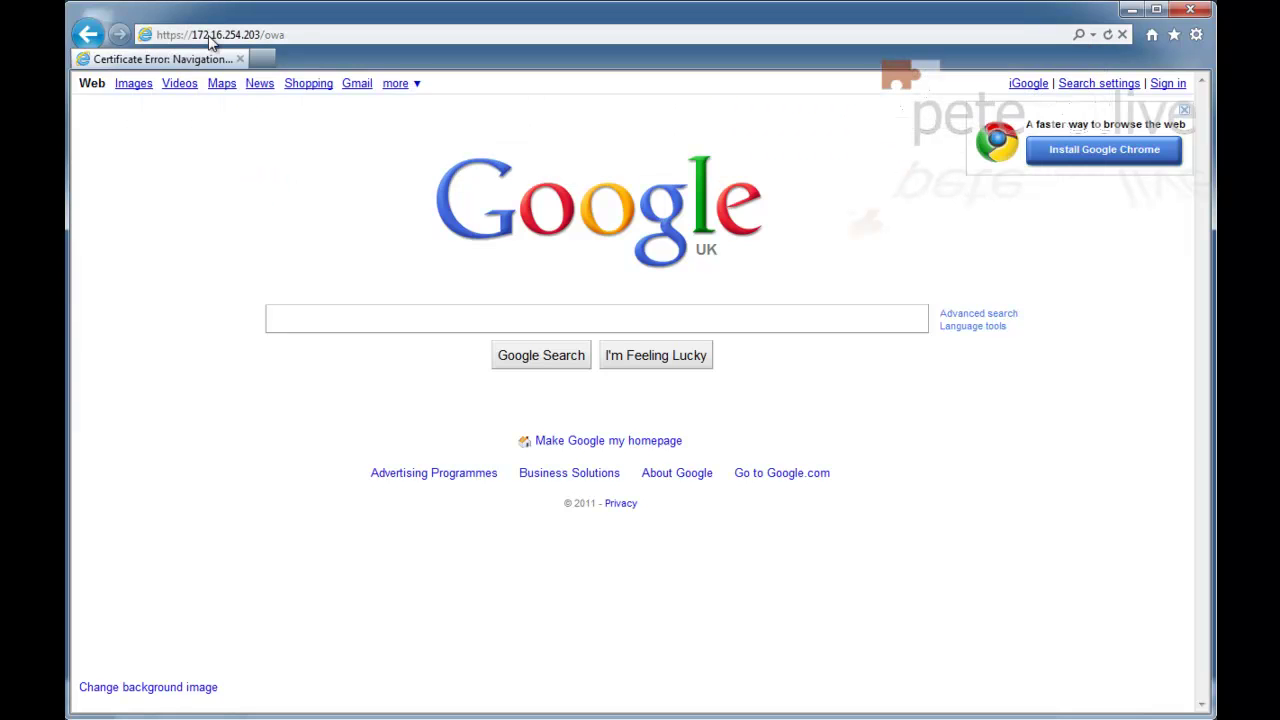
{"action": "left_click", "coordinate": [214, 317]}
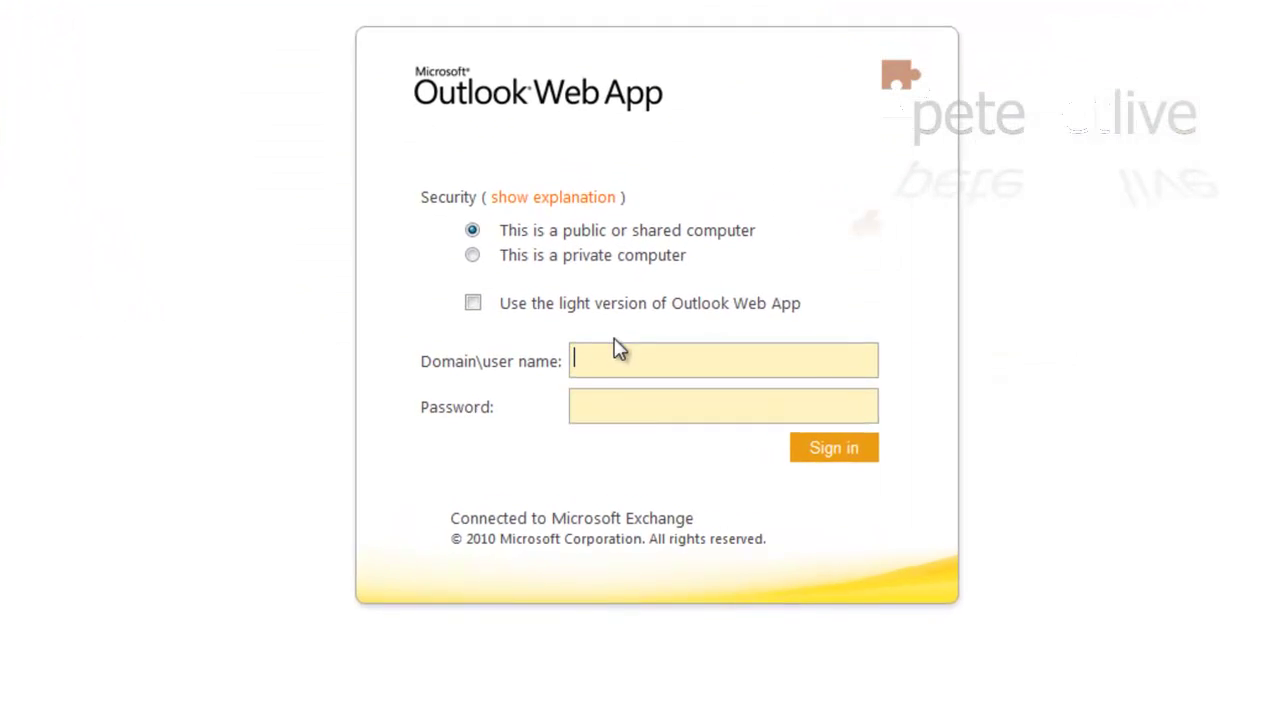
{"action": "type", "text": "petelong"}
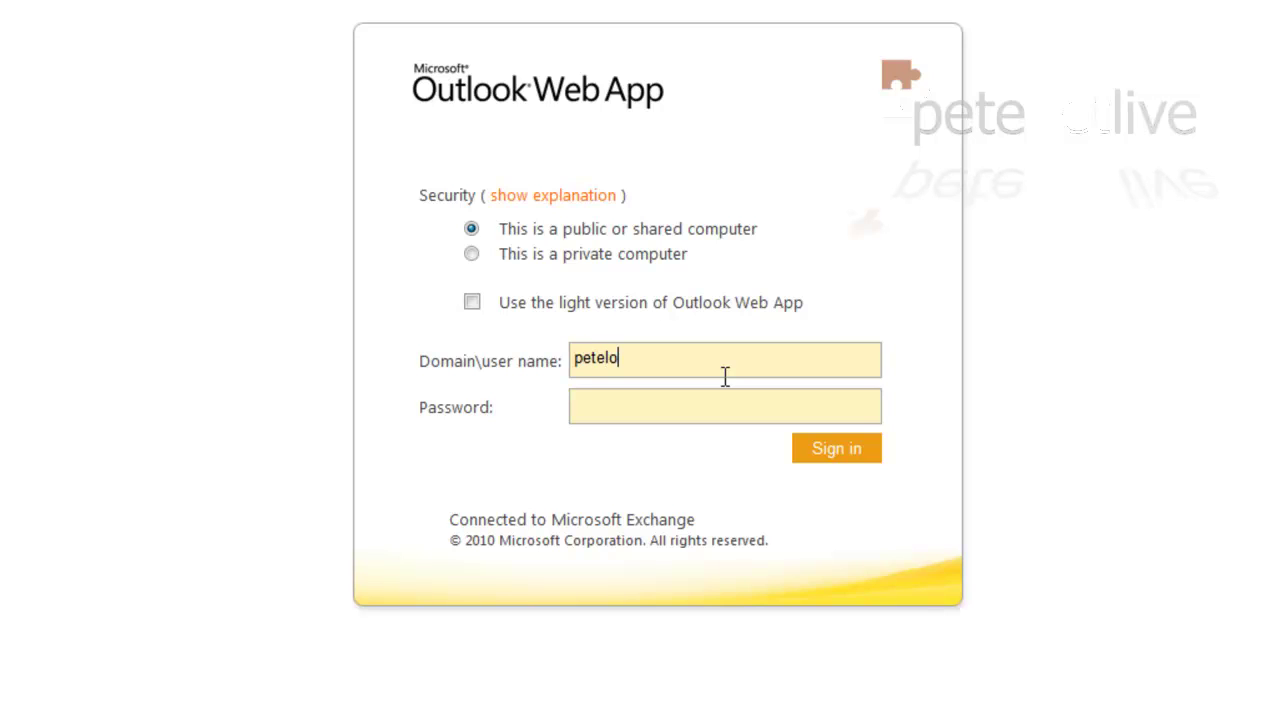
{"action": "key", "text": "Tab"}
Sign in, then fill the domain\user name, old password and new password fields and submit the change.
{"action": "type", "text": "********"}
{"action": "key", "text": "Return"}
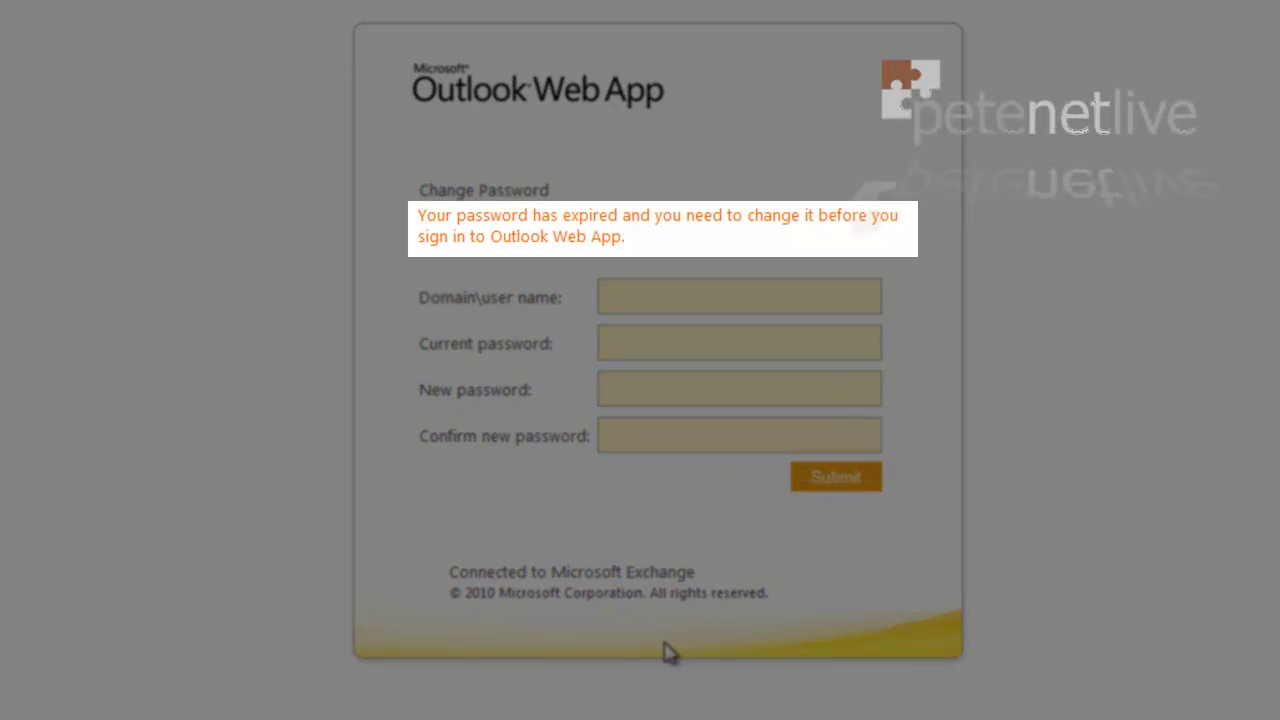
{"action": "left_click", "coordinate": [646, 297]}
{"action": "type", "text": "dom"}
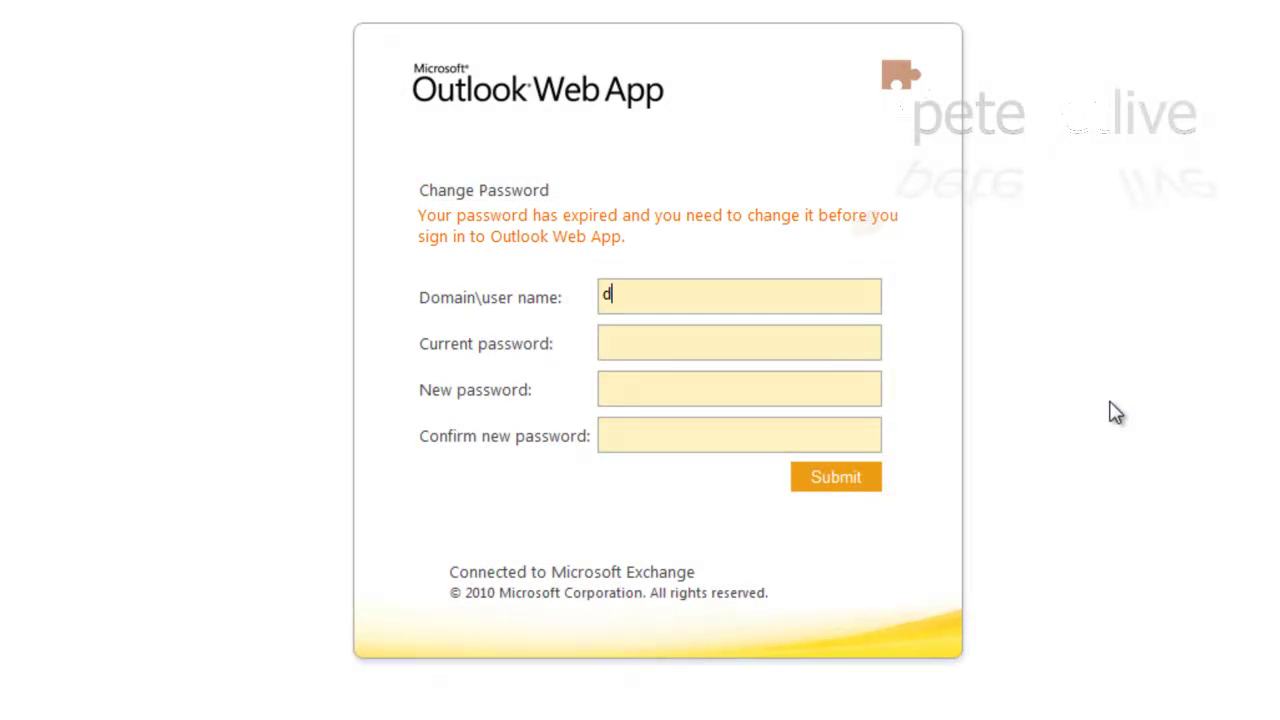
{"action": "type", "text": "na\\petelong"}
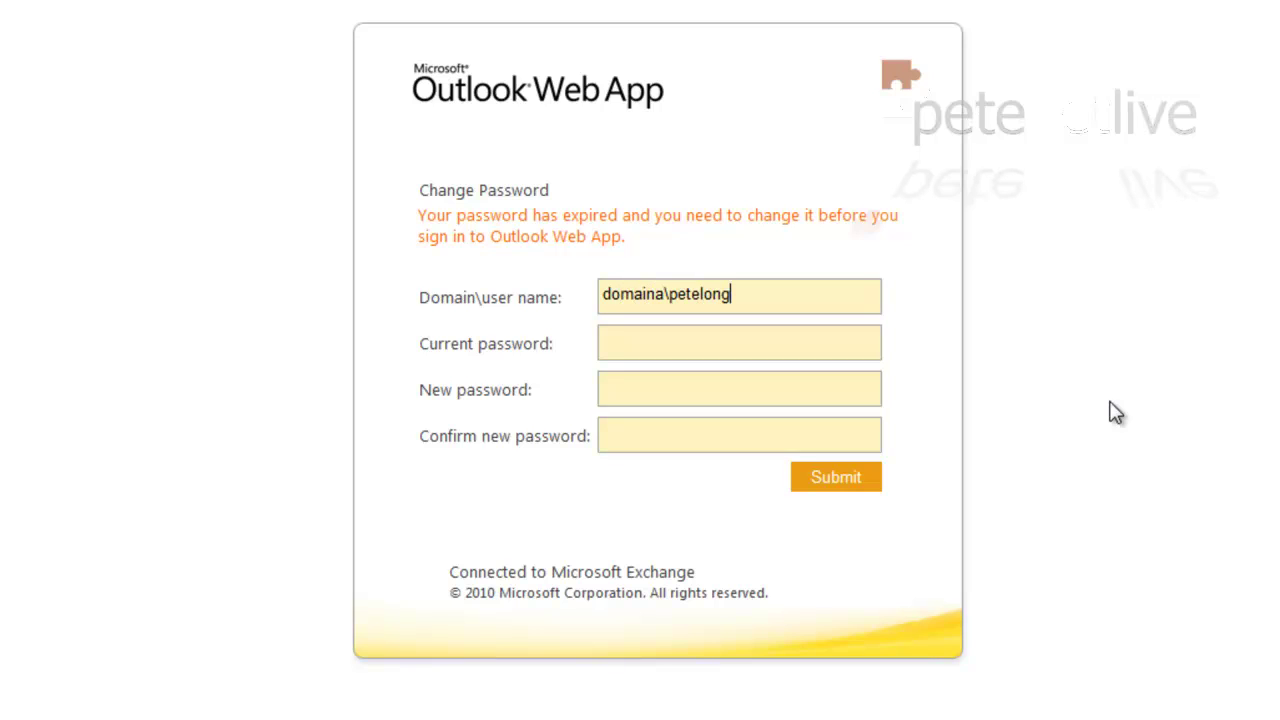
{"action": "type", "text": "•••••••••••••••••••"}
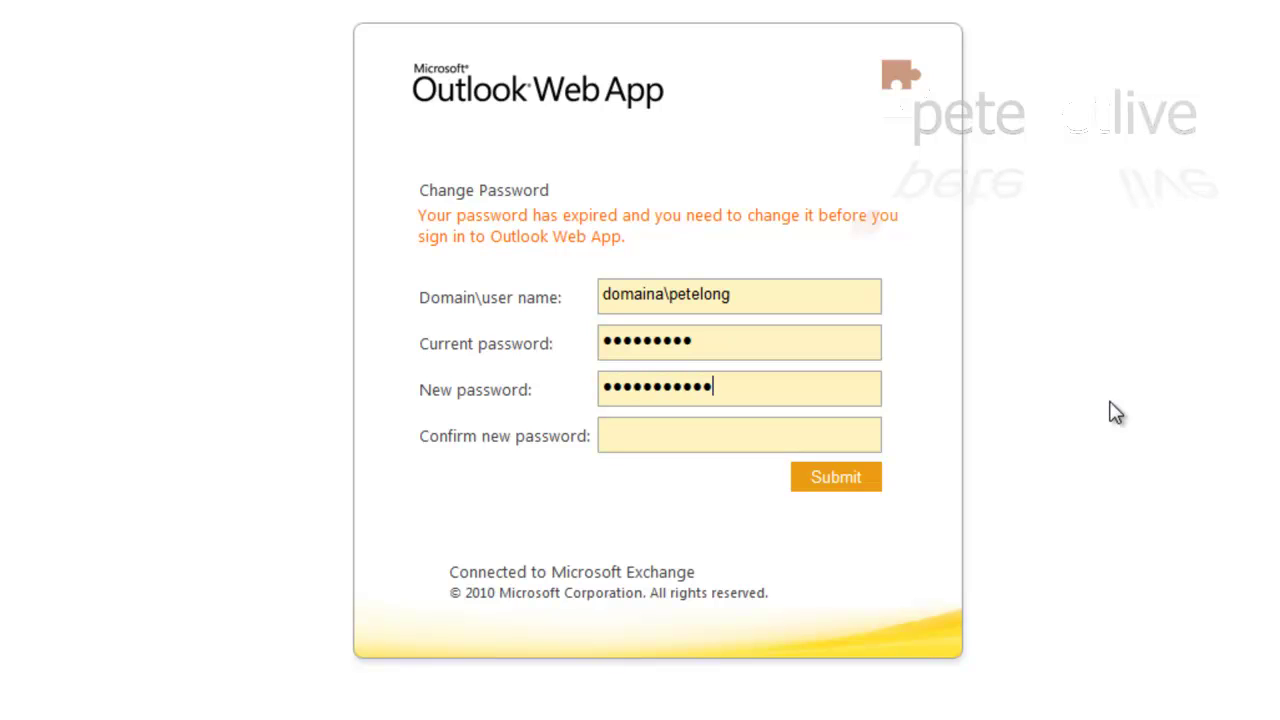
{"action": "type", "text": "•••••••••••"}
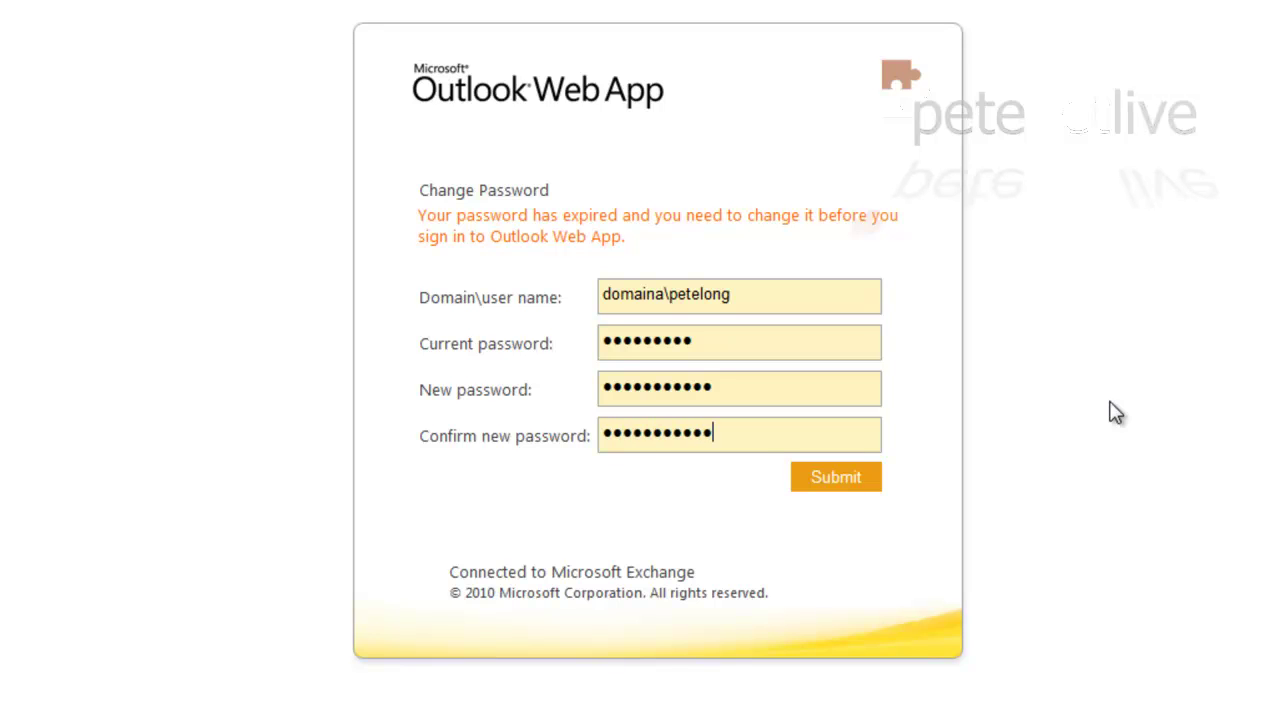
{"action": "left_click", "coordinate": [845, 482]}
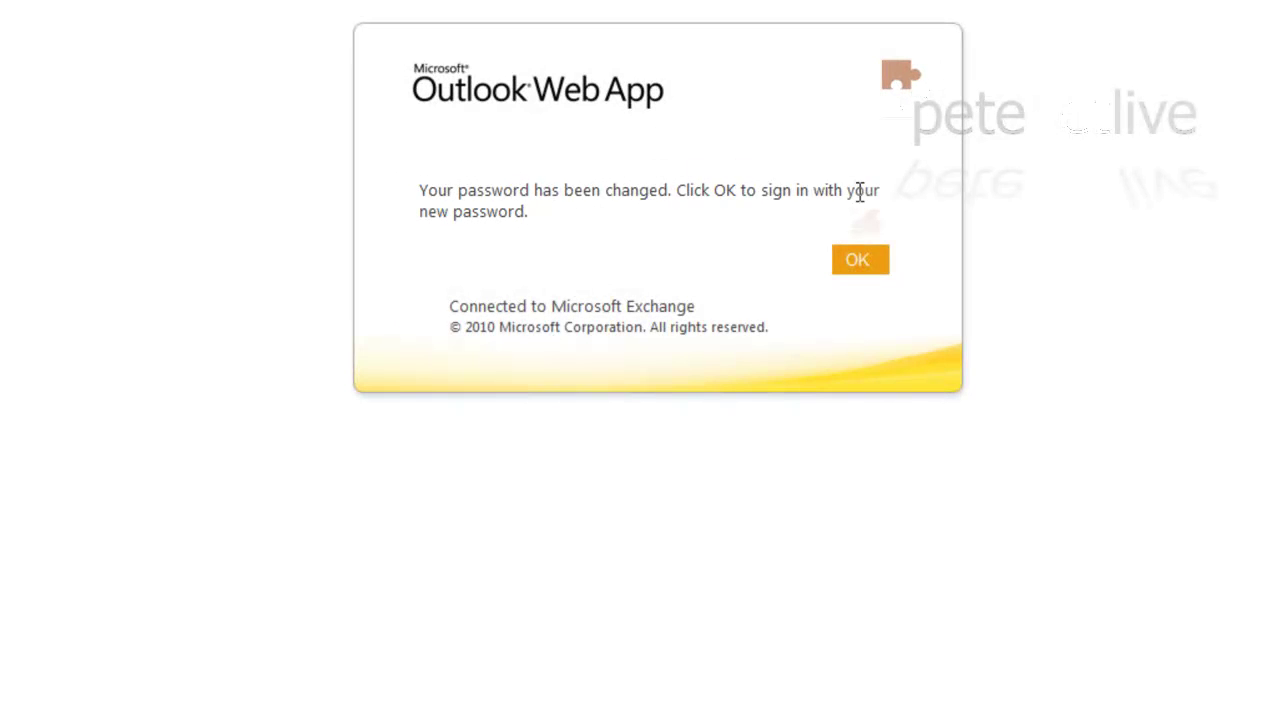
Acknowledge the password change and sign in to OWA with the user name and new password.
{"action": "left_click", "coordinate": [852, 266]}
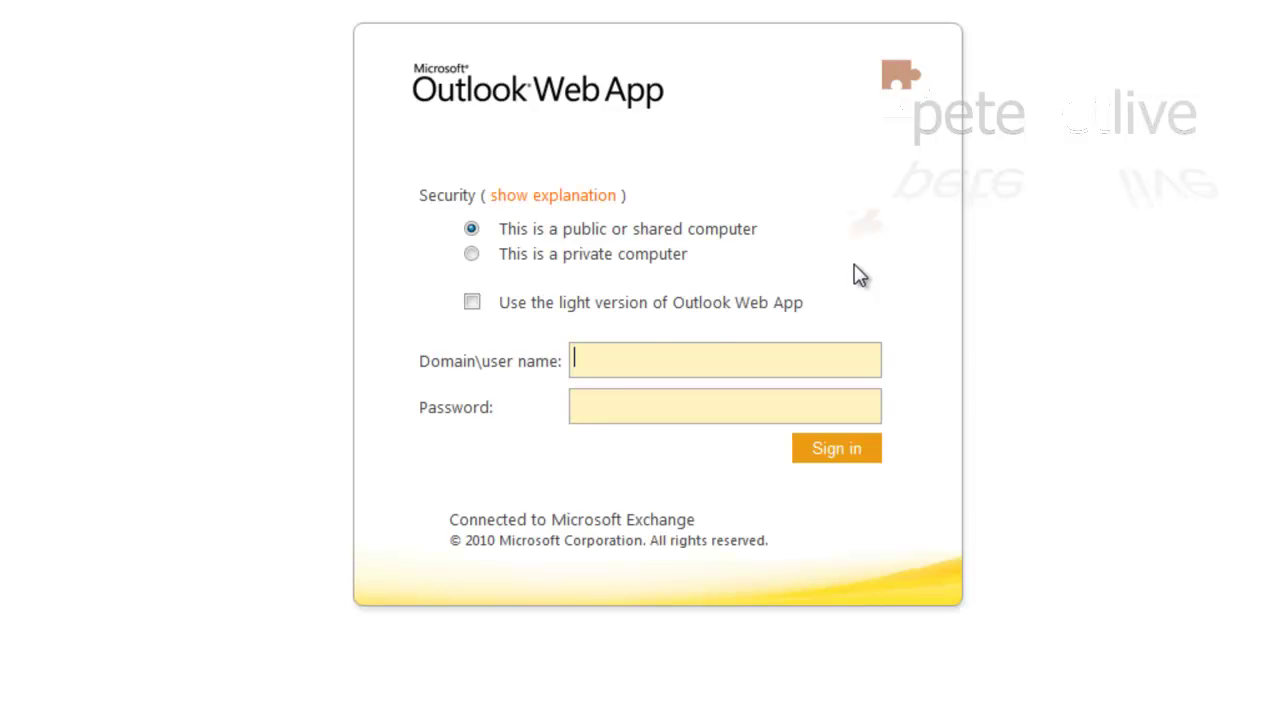
{"action": "left_click", "coordinate": [641, 360]}
{"action": "type", "text": "petelong•••••••••"}
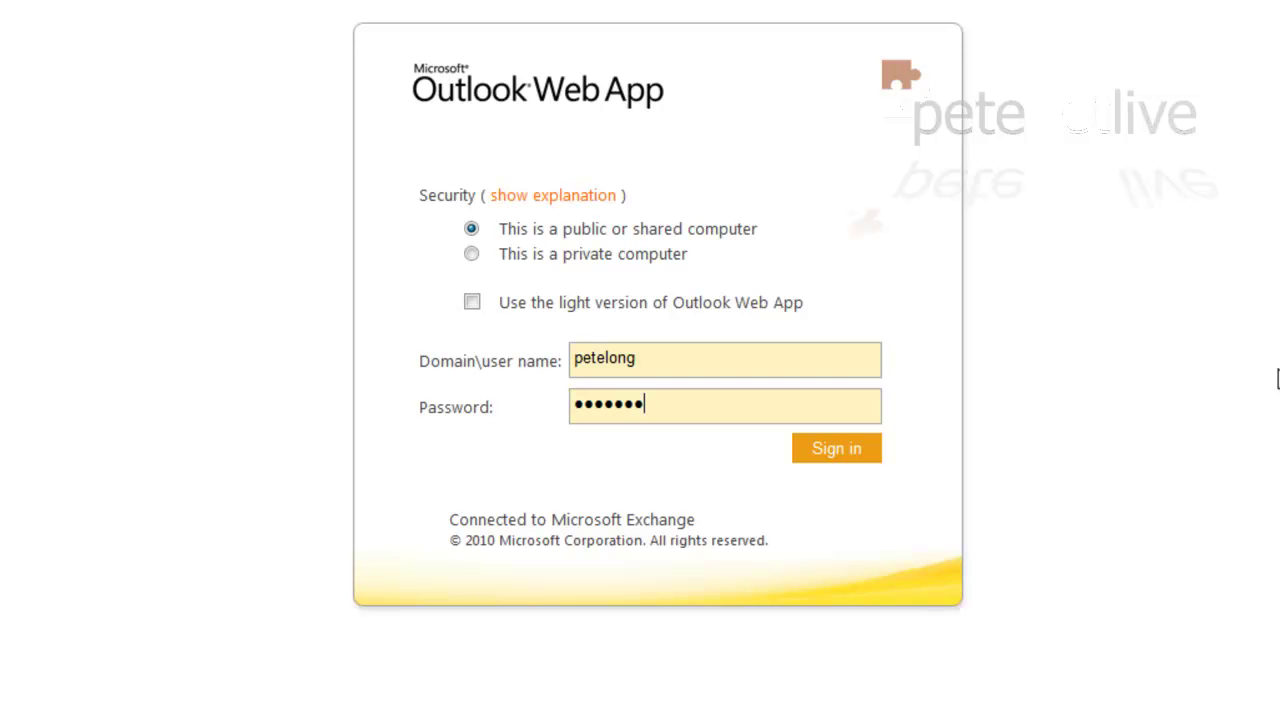
{"action": "type", "text": "••"}
{"action": "key", "text": "Tab"}
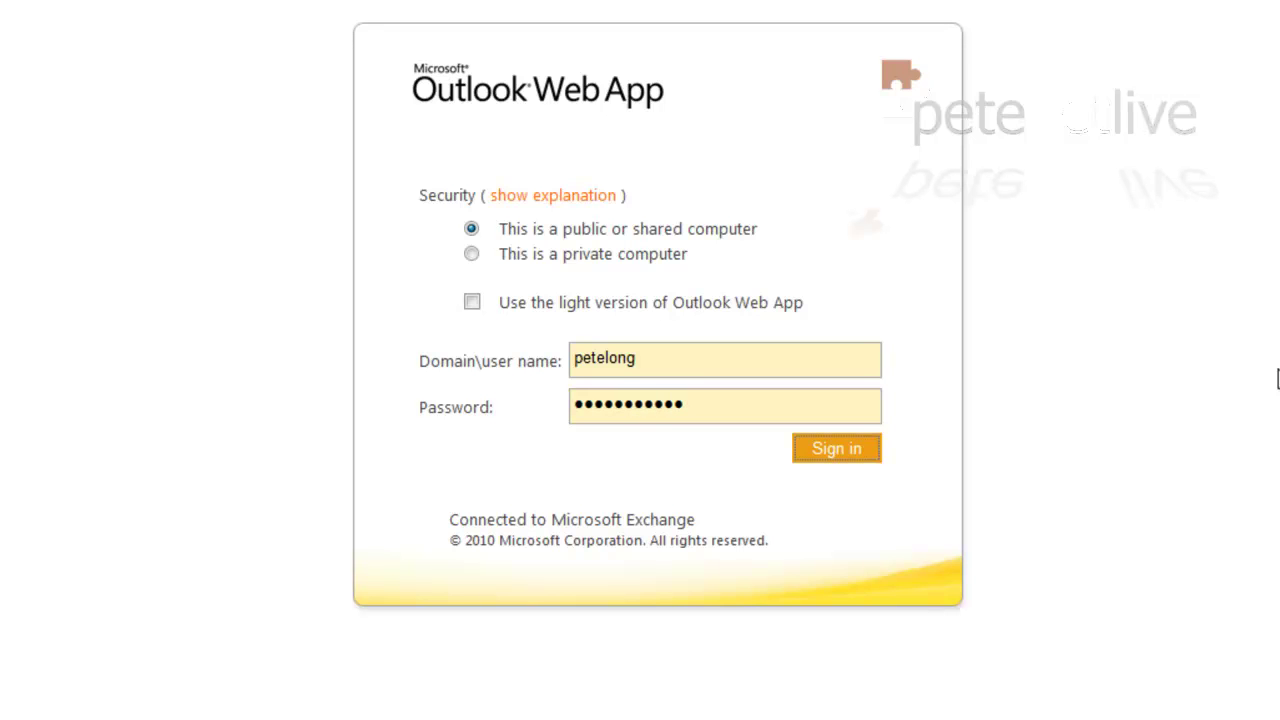
{"action": "key", "text": "Return"}
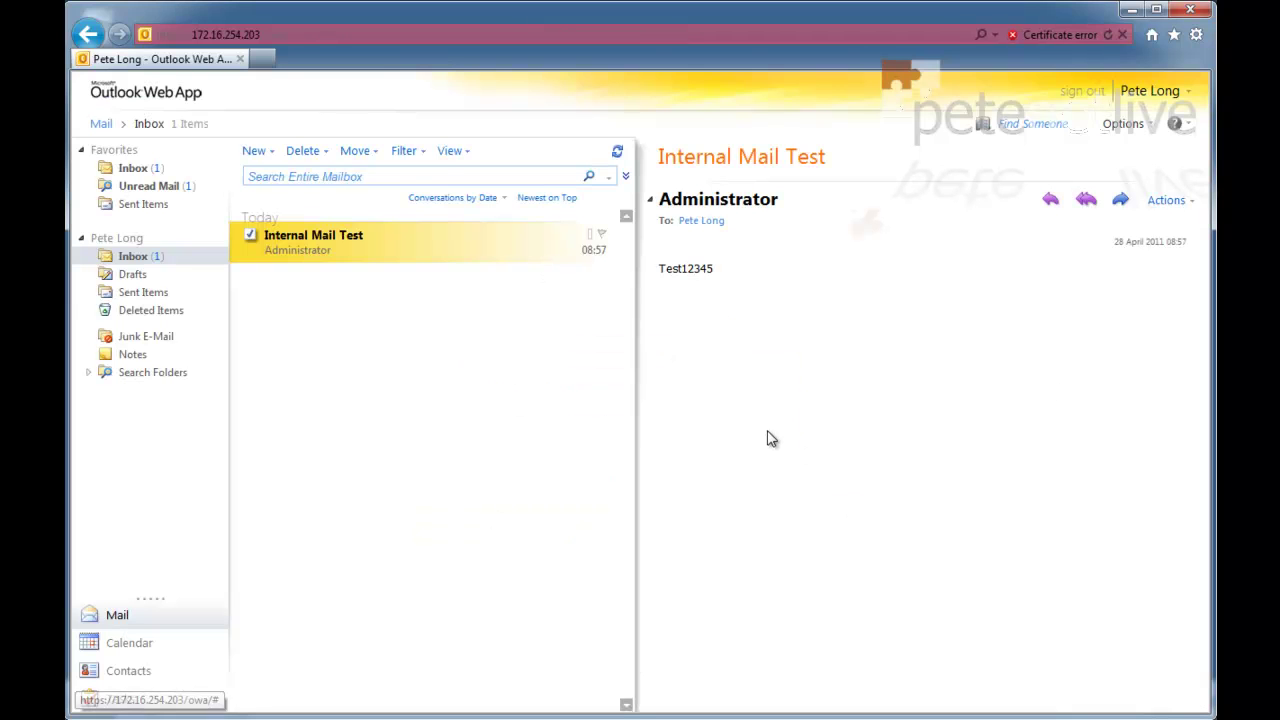